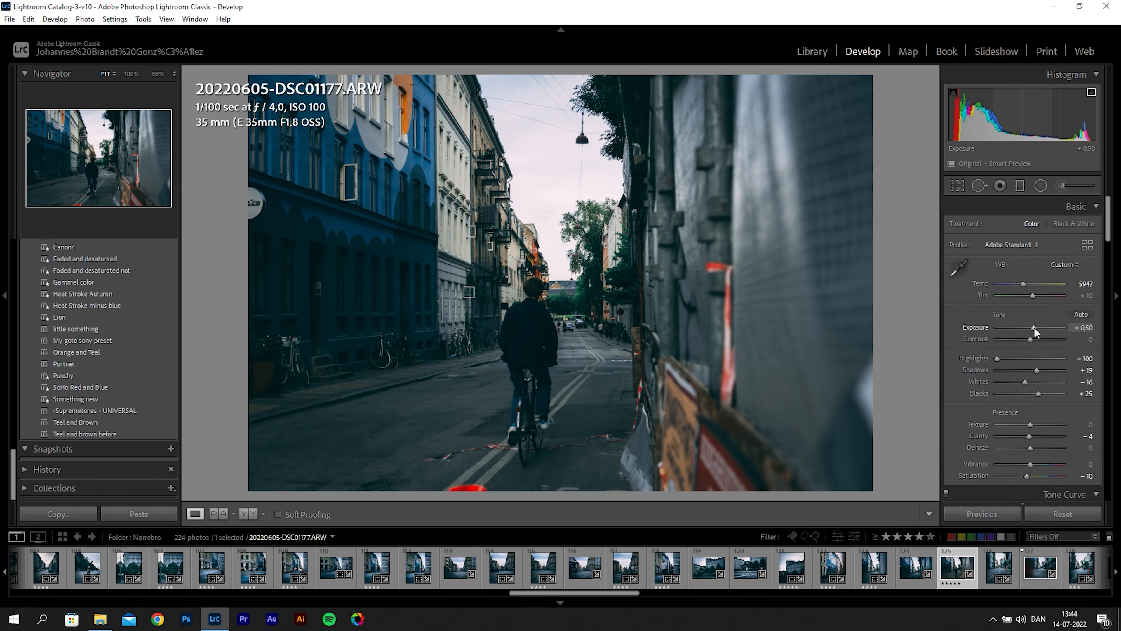
Step: Raise the overall exposure of the street cyclist photo to +0,97
drag(1034, 326, 1034, 327)
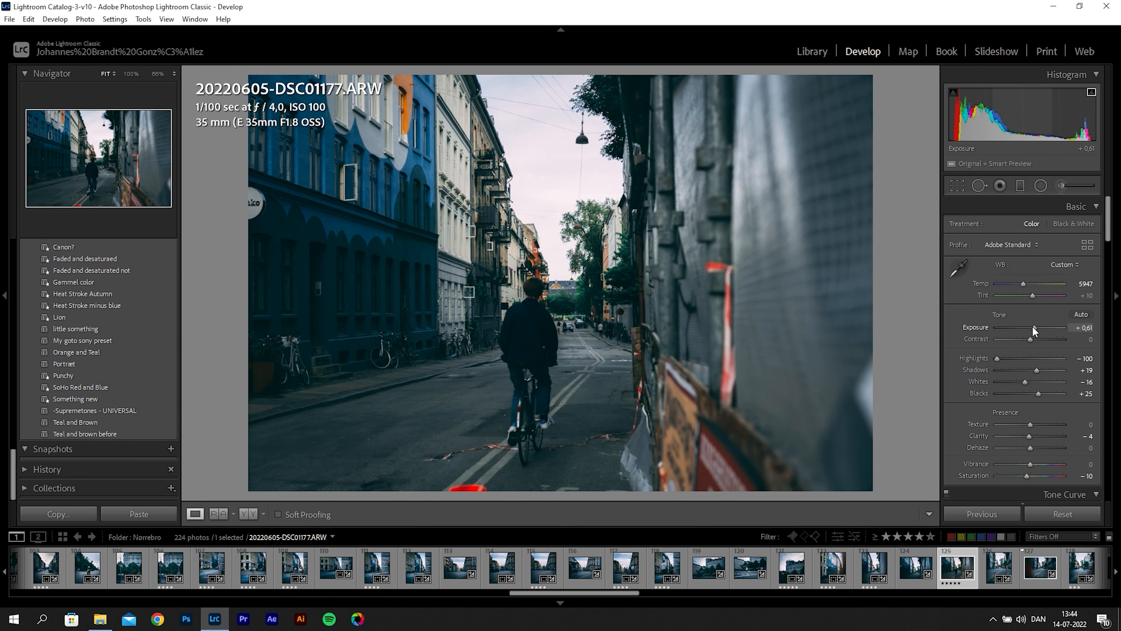
drag(1034, 326, 1035, 326)
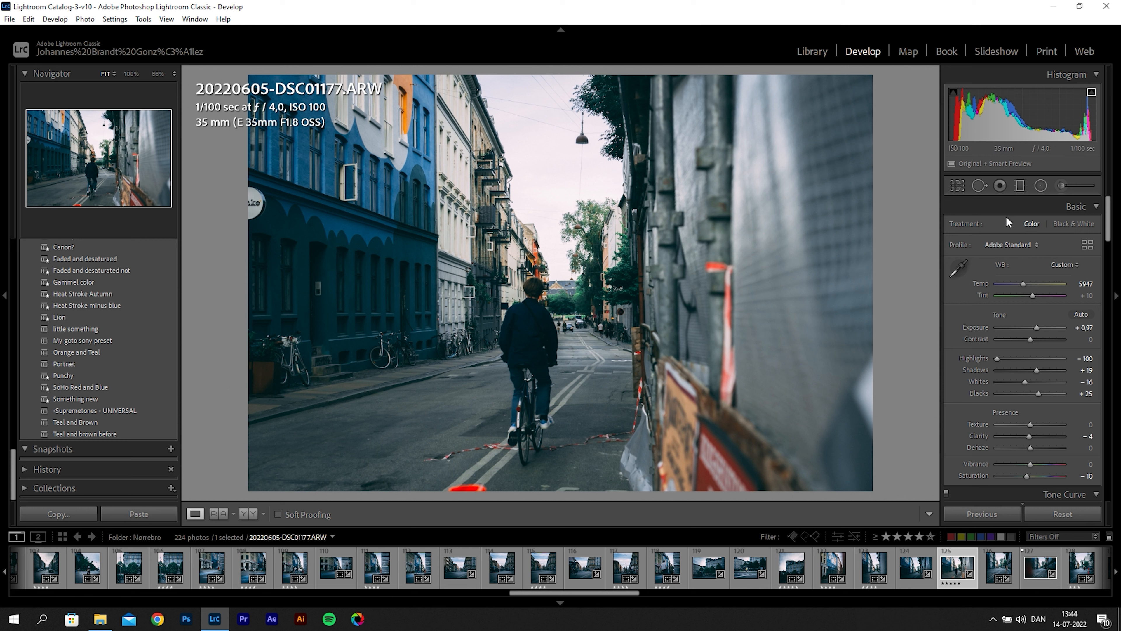
Step: Add a radial filter with the Burn (Darken) effect around the cyclist, tilted and repositioned so the oval encloses the rider and the bike
key(shift+m)
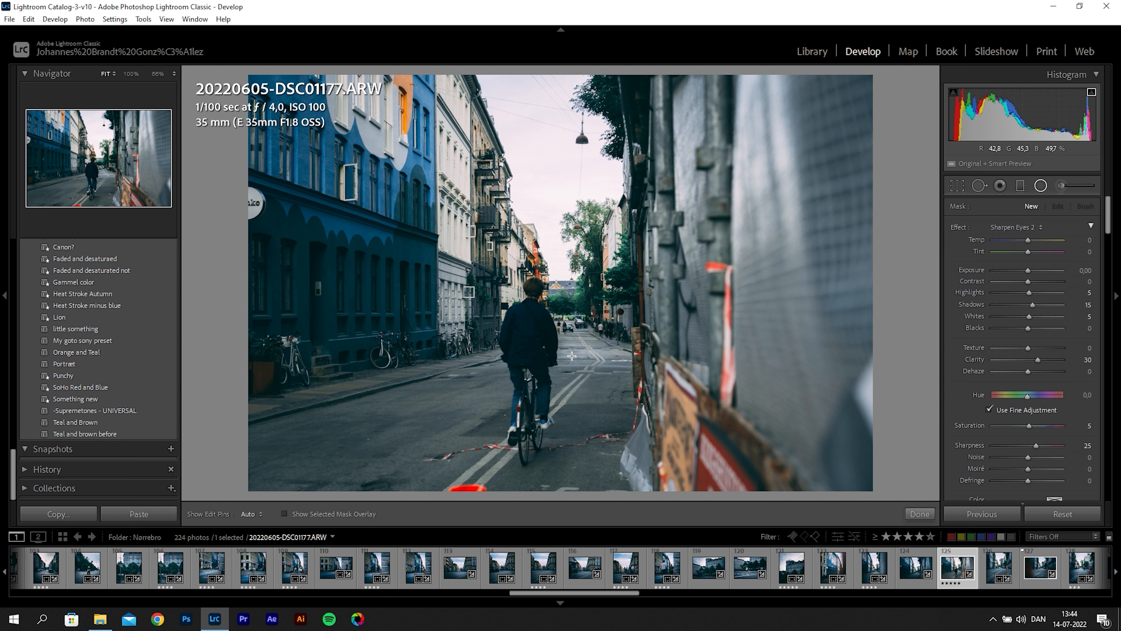
click(1004, 225)
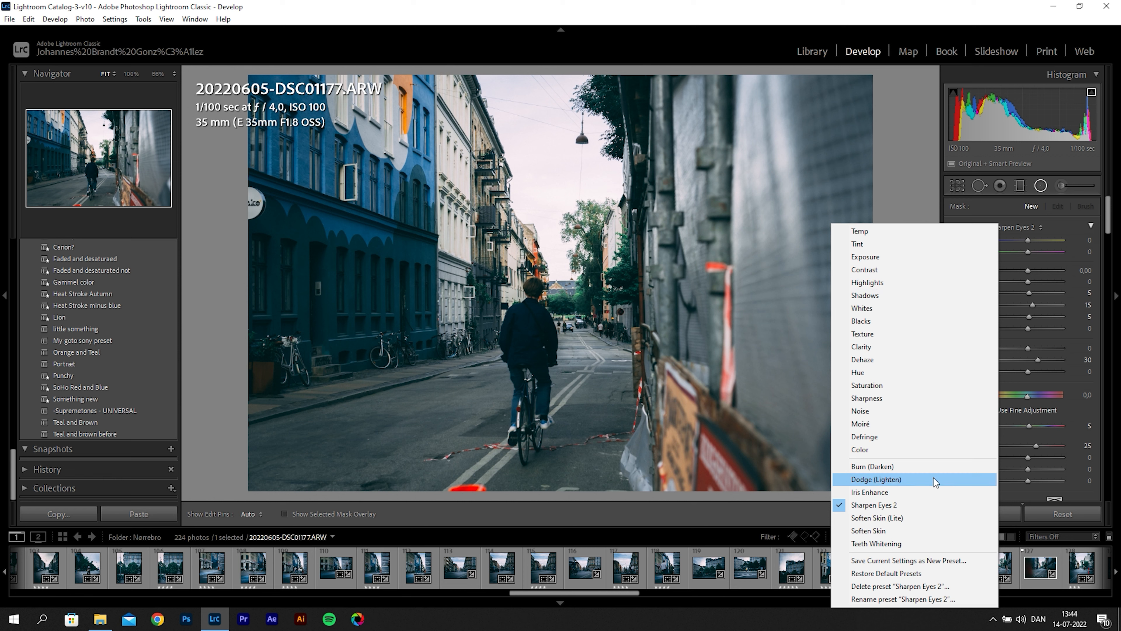
click(925, 468)
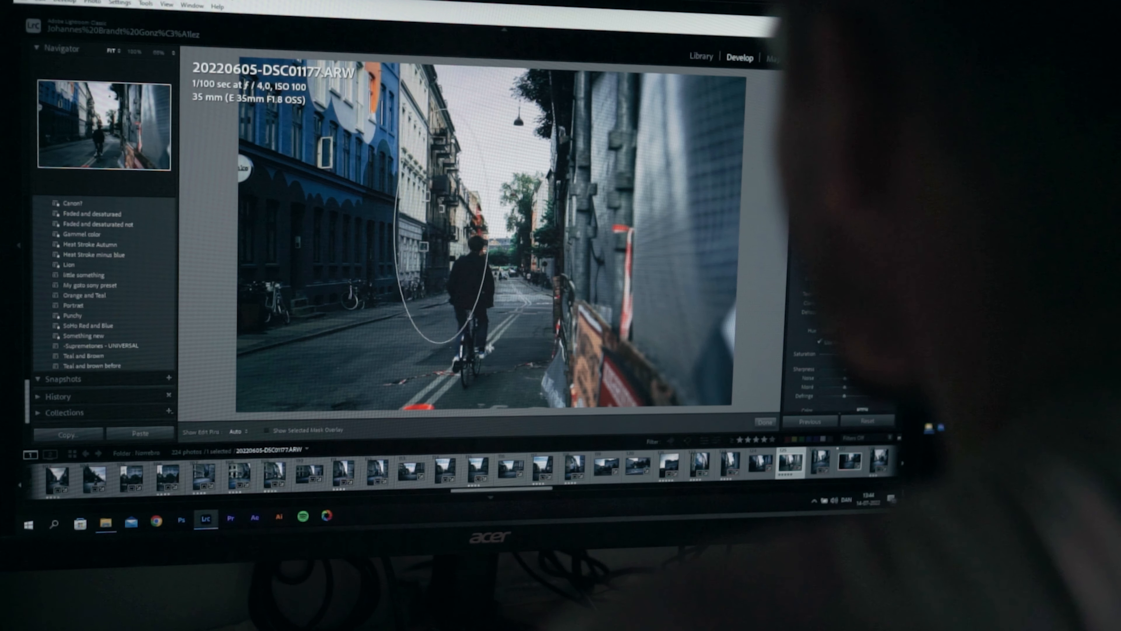
drag(554, 434, 595, 450)
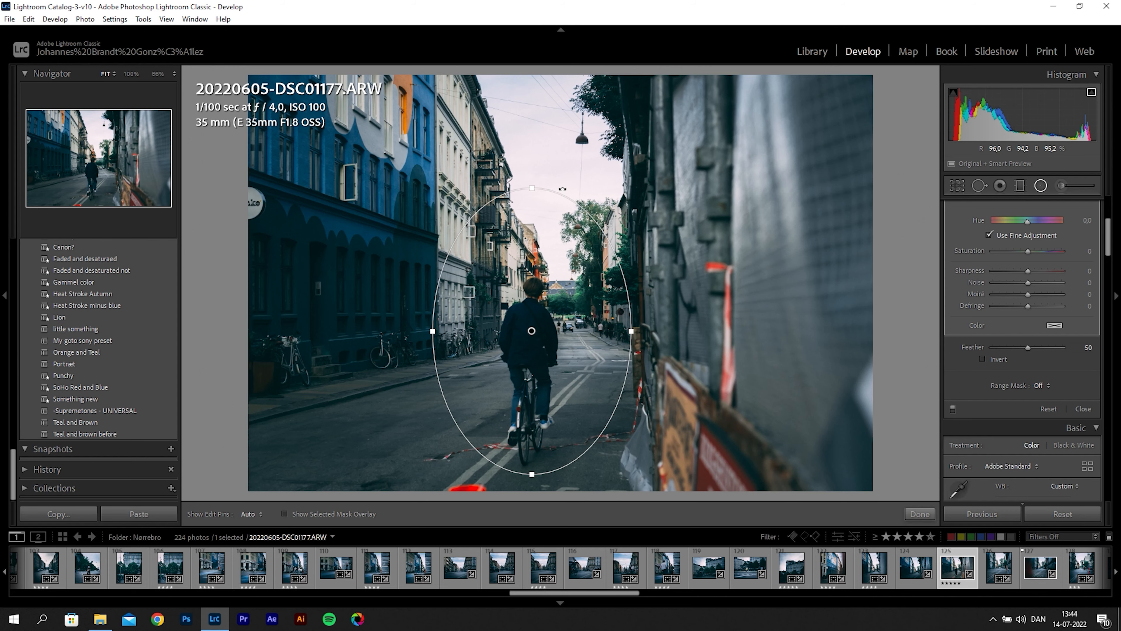
drag(563, 187, 630, 258)
drag(533, 332, 554, 366)
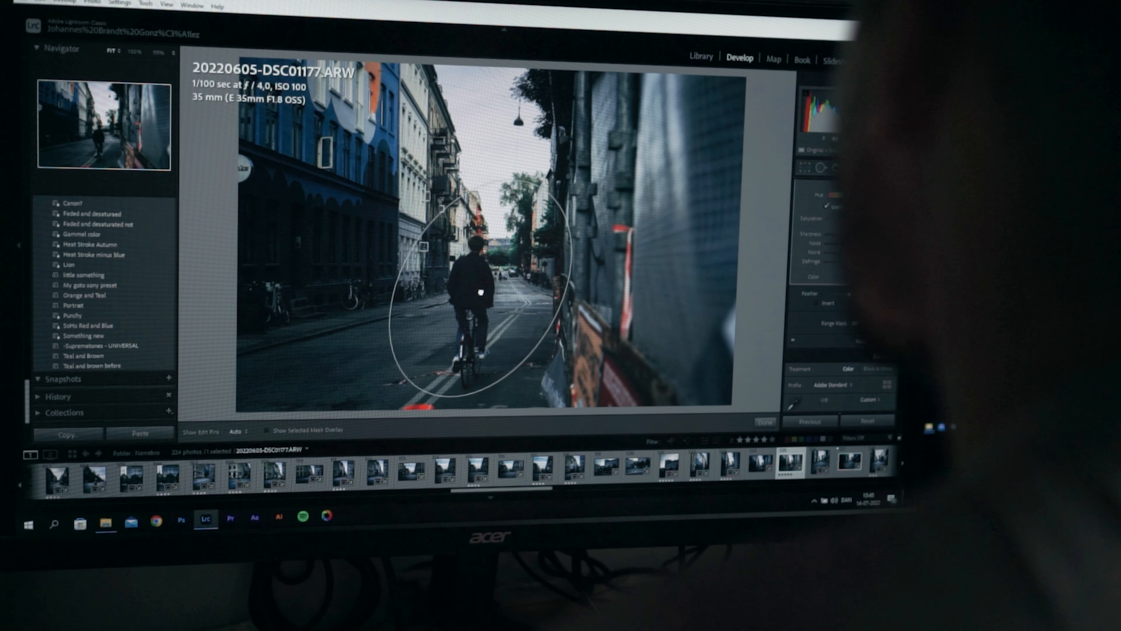
drag(481, 292, 482, 303)
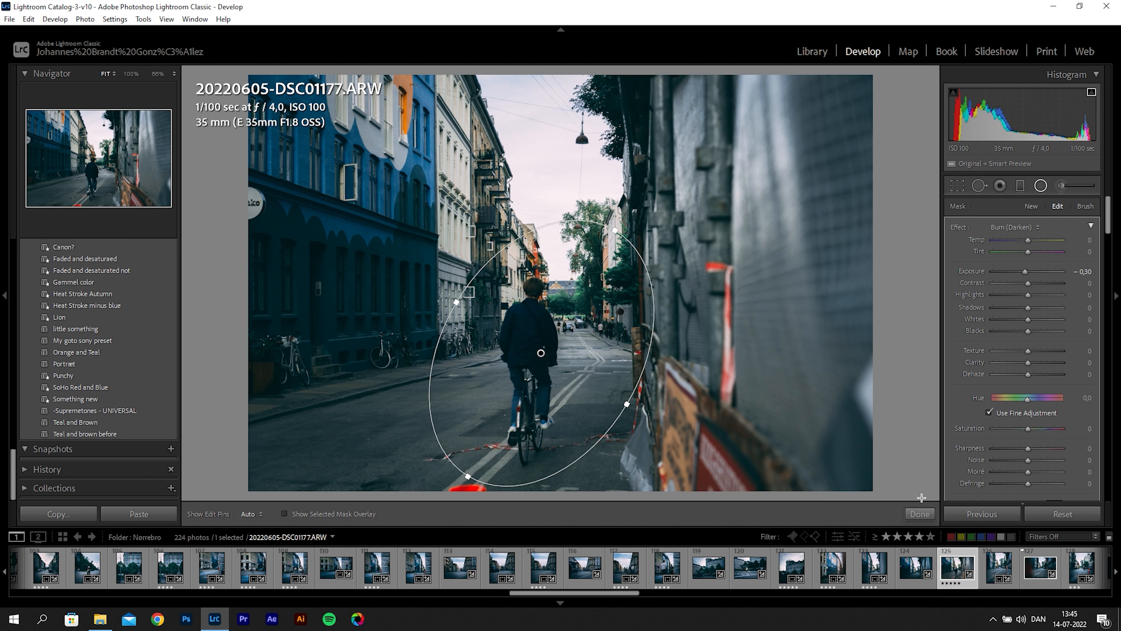
Step: Add Burn (Darken) graduated filters reaching inward from the photo's bottom, left and right edges
click(1022, 185)
drag(566, 493, 567, 385)
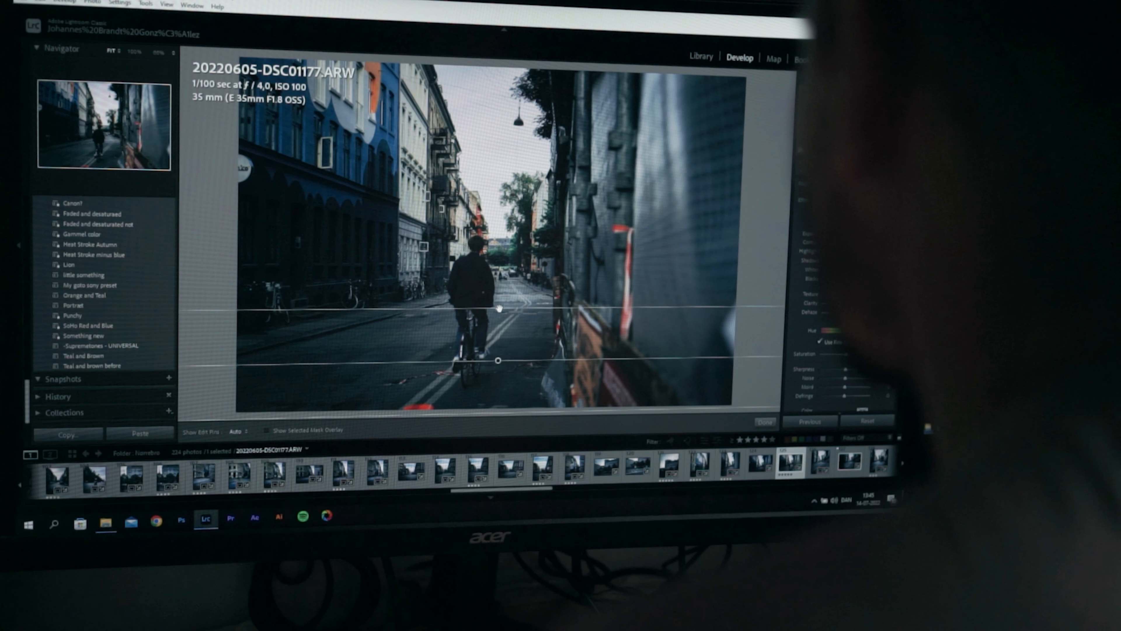
drag(245, 283, 453, 281)
drag(341, 283, 368, 282)
drag(757, 268, 515, 268)
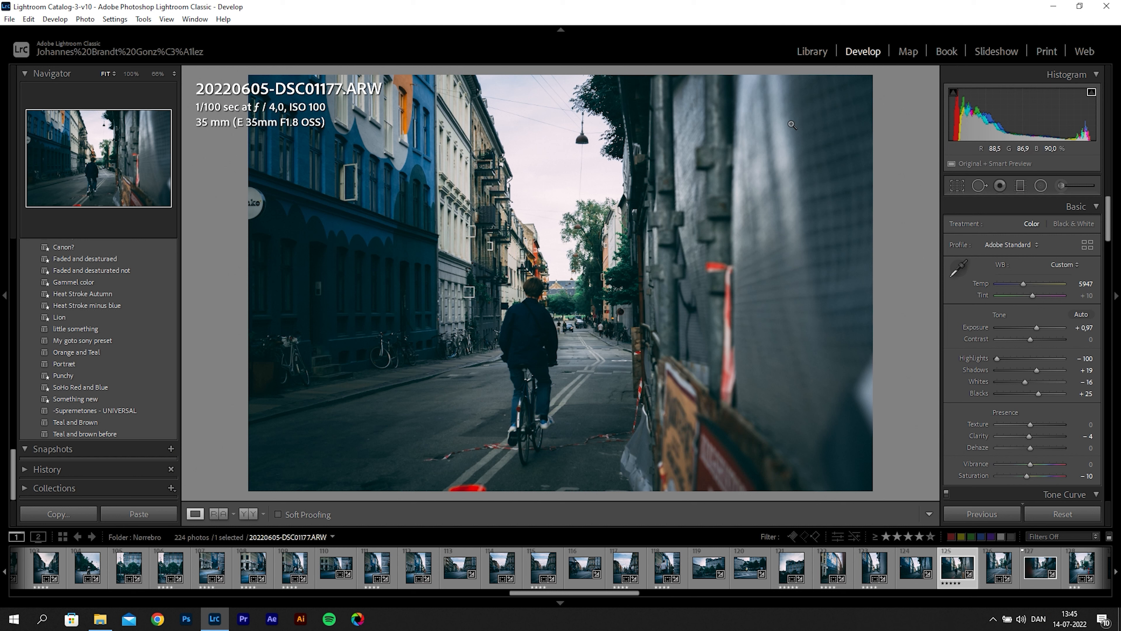
Step: Add a Burn (Darken) graduated filter over the photo's upper part down to the cyclist's head, and adjust its highlights, trying −100
click(1020, 186)
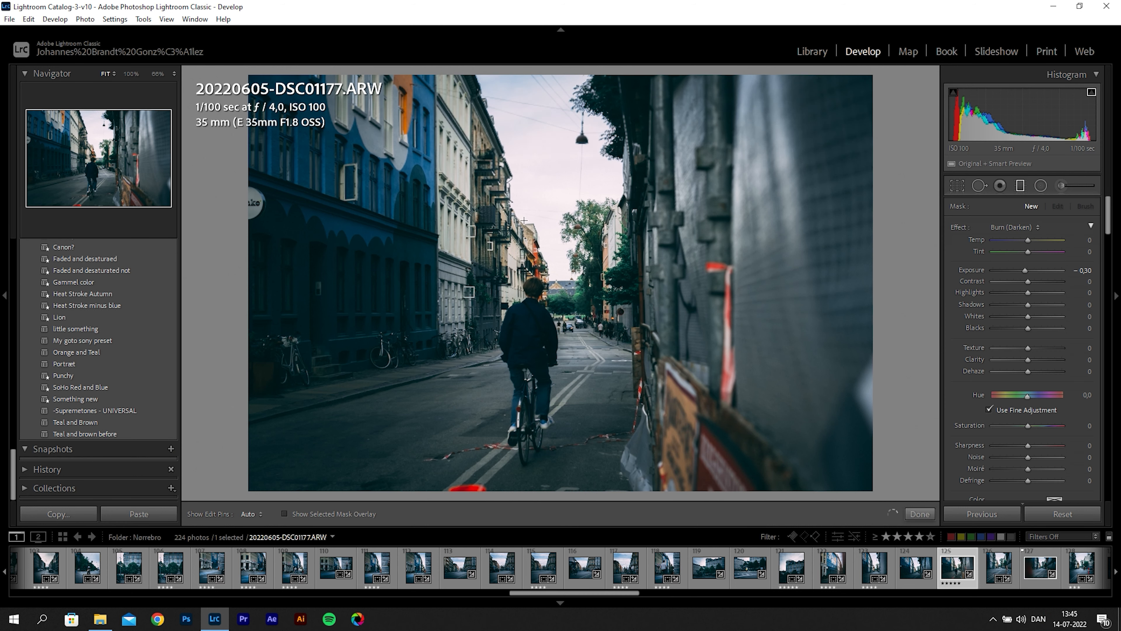
drag(529, 234, 526, 152)
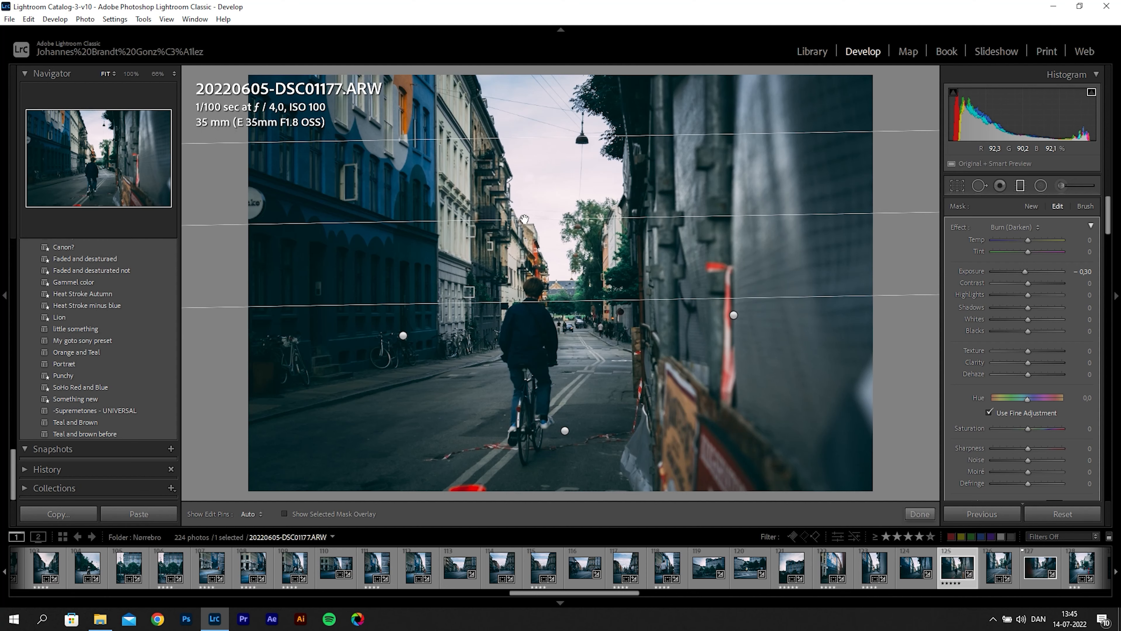
drag(527, 154, 529, 156)
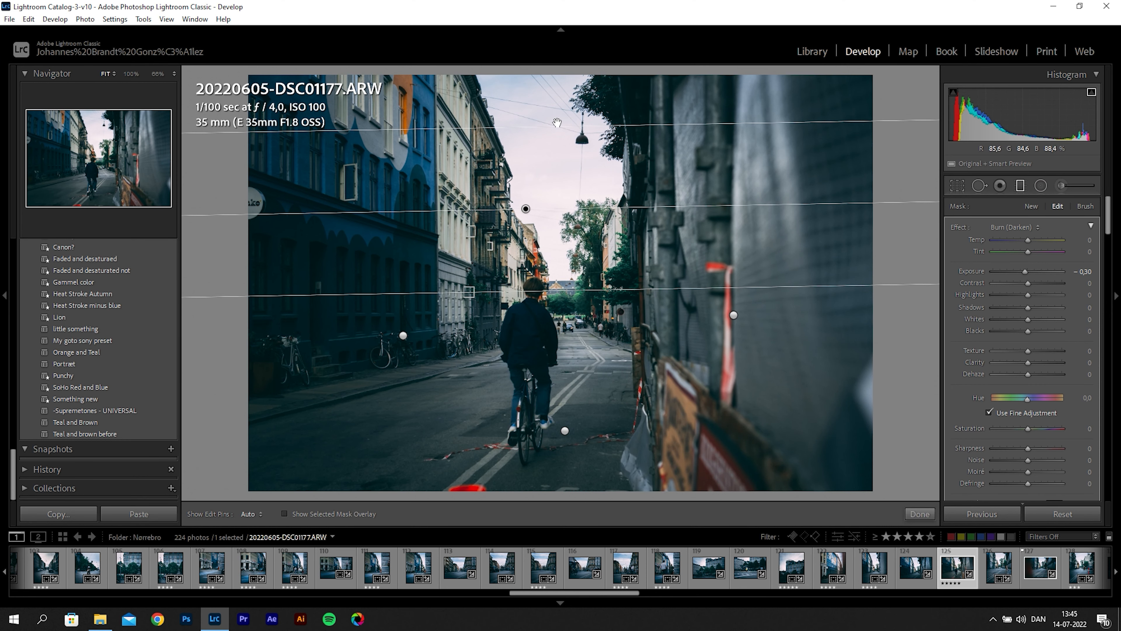
mouse_move(1019, 297)
mouse_down()
mouse_move(1047, 298)
mouse_move(990, 299)
mouse_up()
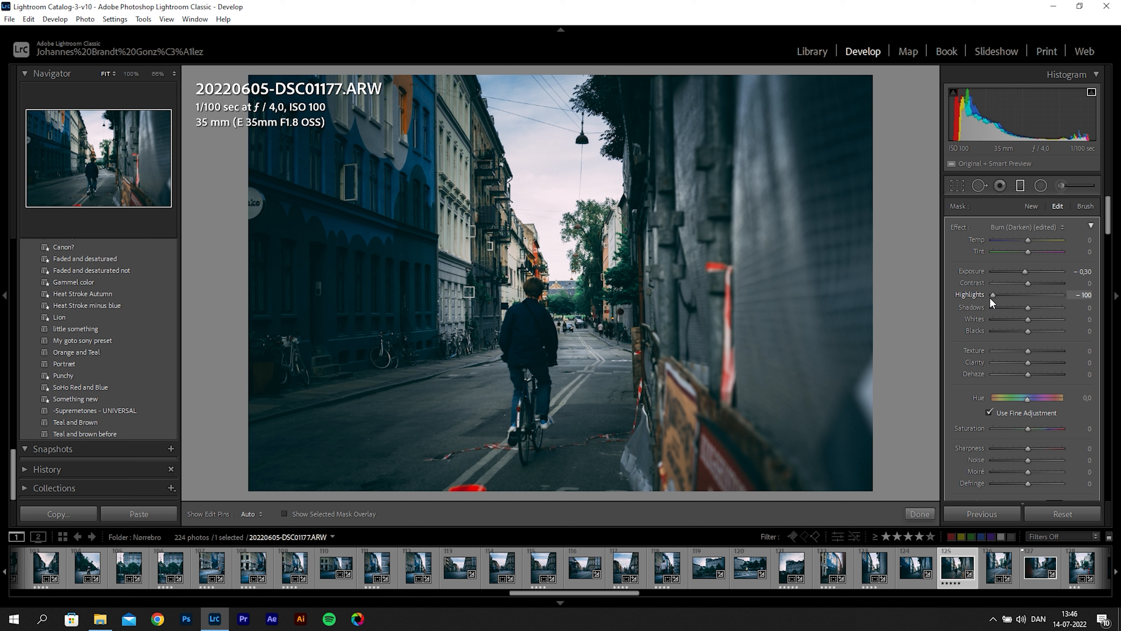
drag(992, 296, 1033, 297)
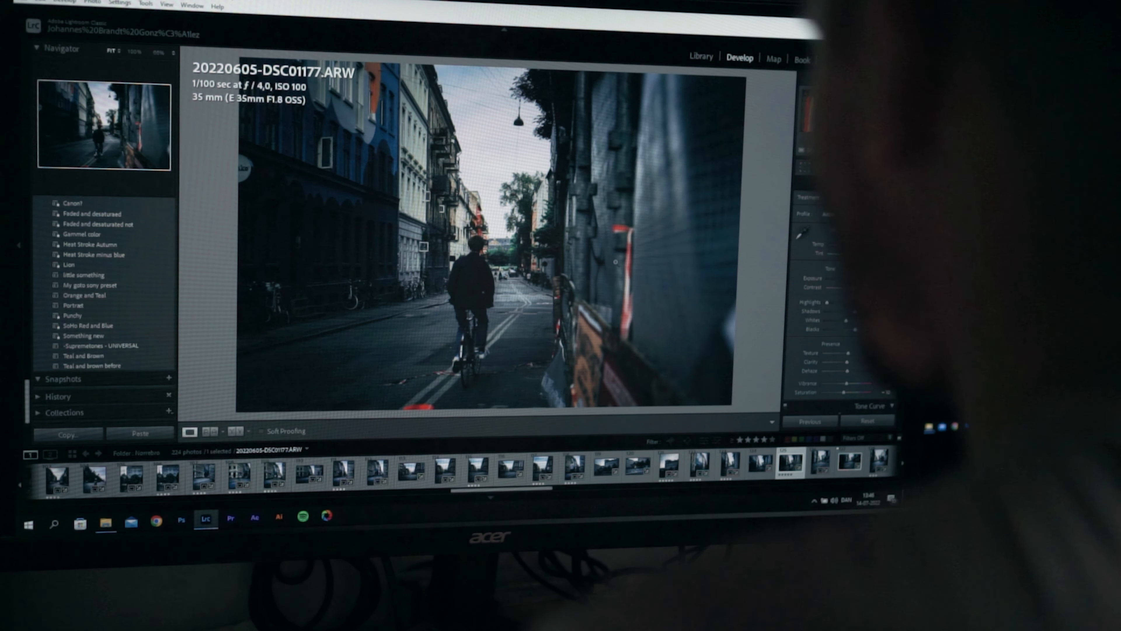
Step: Crop the street photo to the 4 x 5 / 8 x 10 aspect ratio in portrait orientation
key(r)
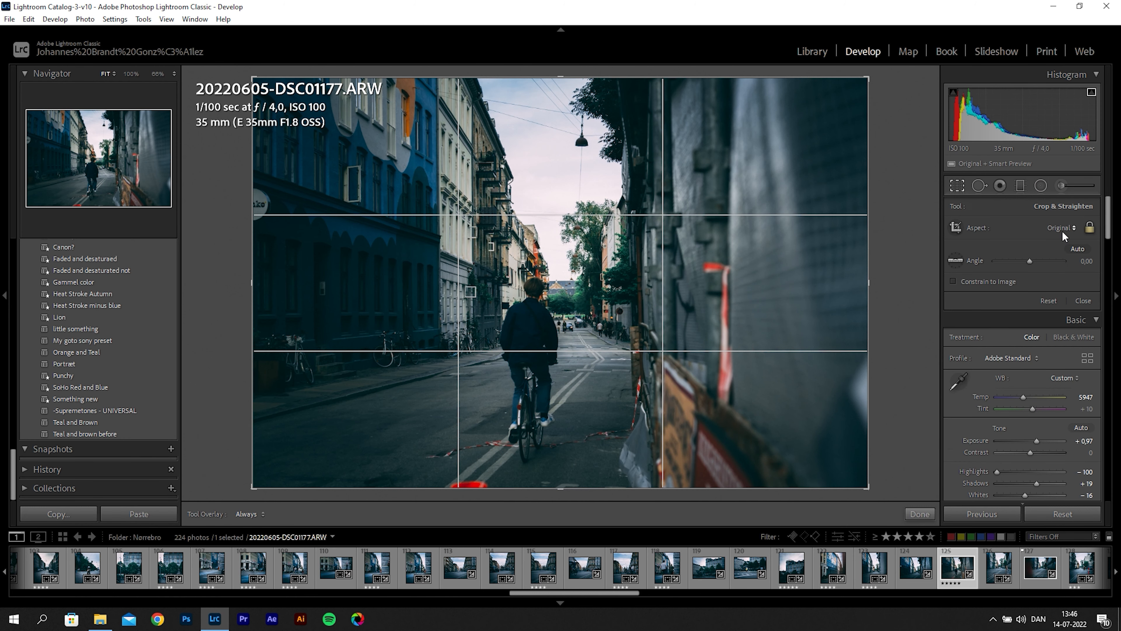
click(1061, 228)
click(1002, 297)
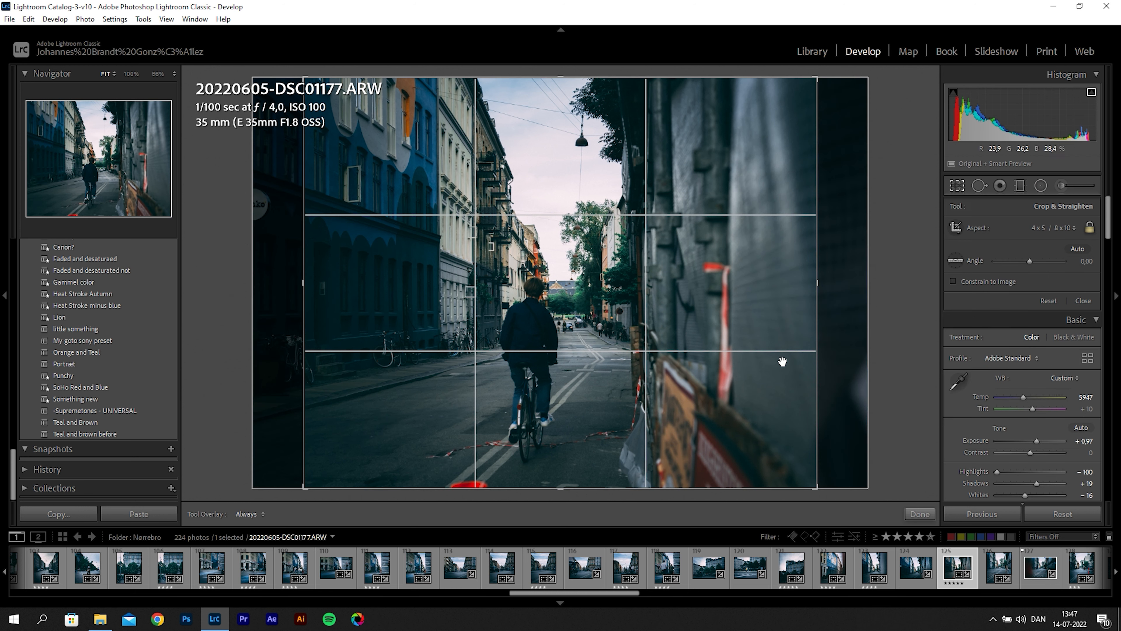
key(x)
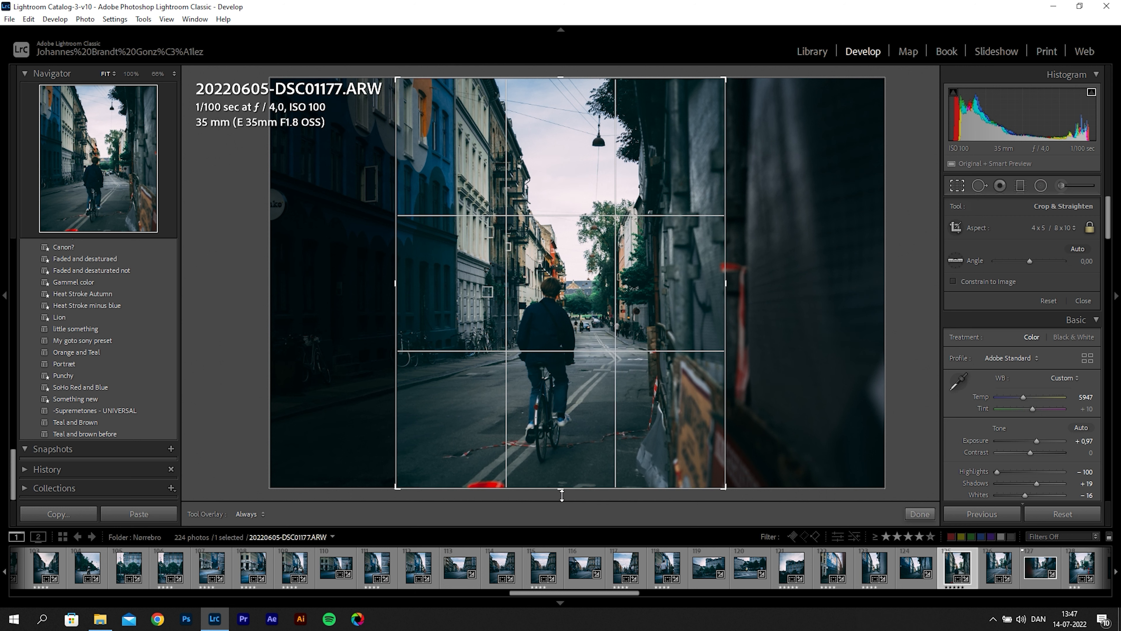
Step: Tighten the portrait crop slightly to cut out the red object at the photo's bottom edge, reposition the image and apply the crop
drag(561, 489, 562, 486)
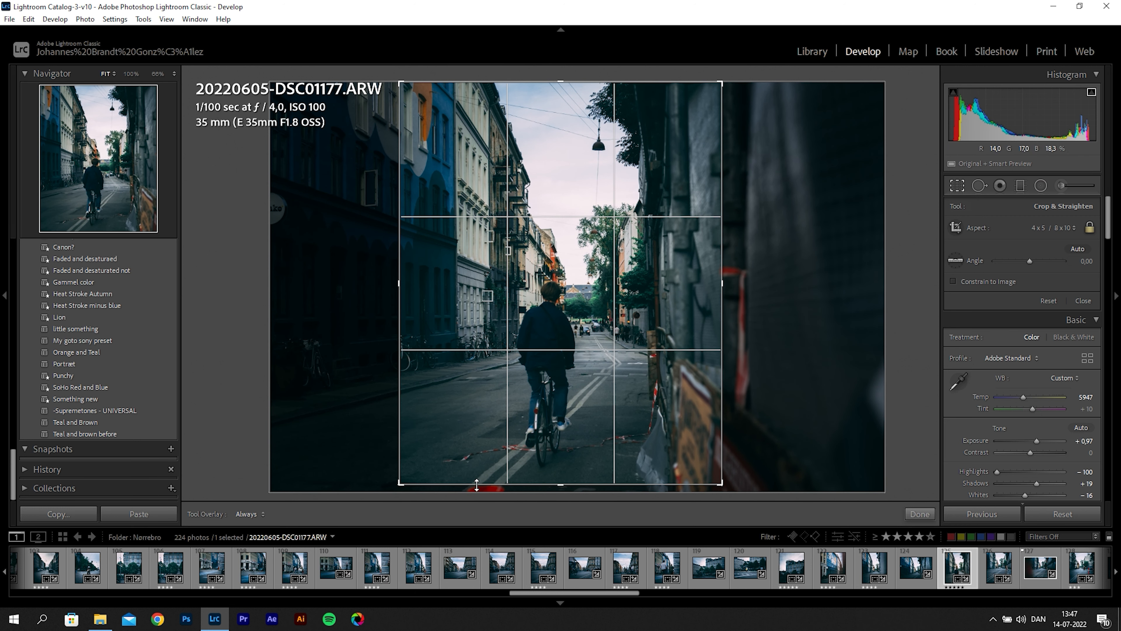
drag(562, 484, 560, 483)
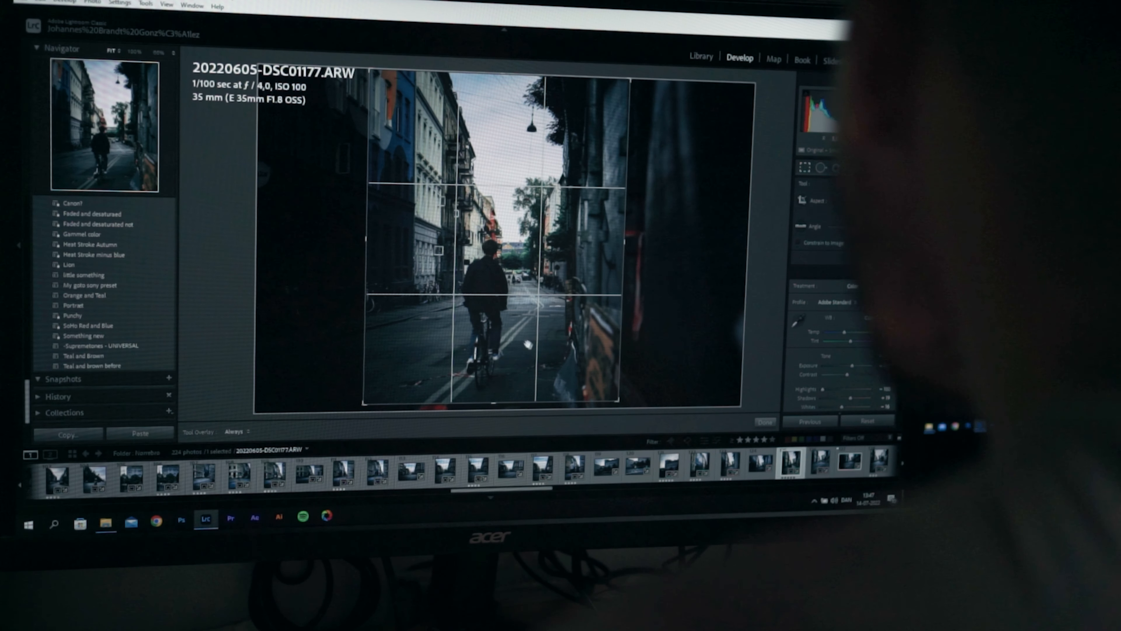
drag(494, 294, 497, 294)
click(757, 421)
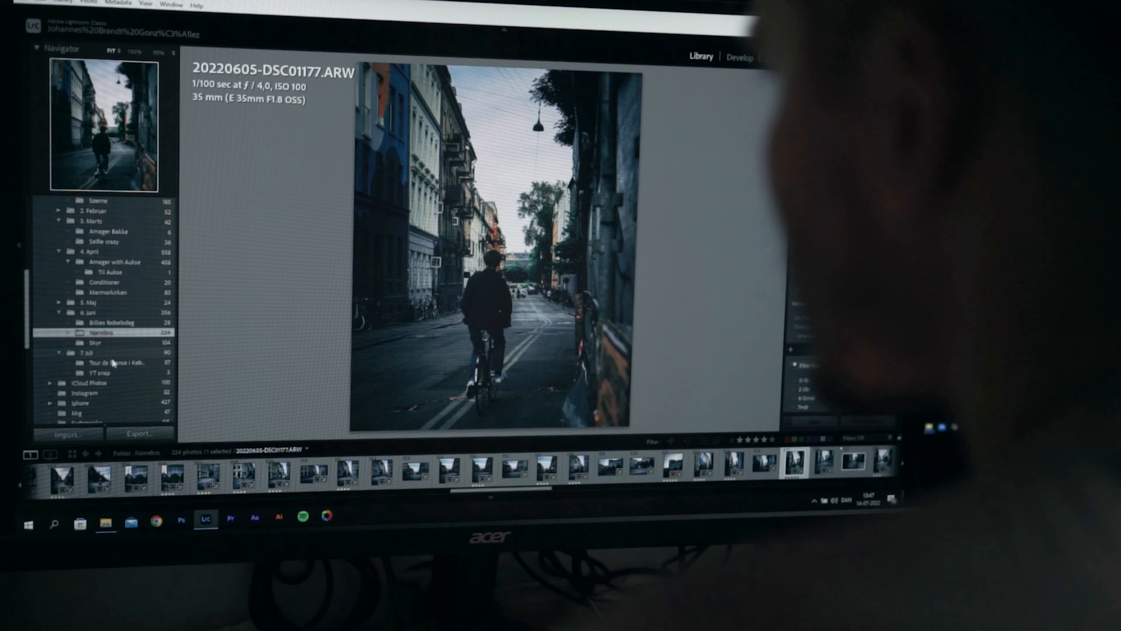
Step: Open the Tour de France i København folder and bring up the time-trial cyclist photo 20220701-_DSC3751.ARW for developing
click(116, 362)
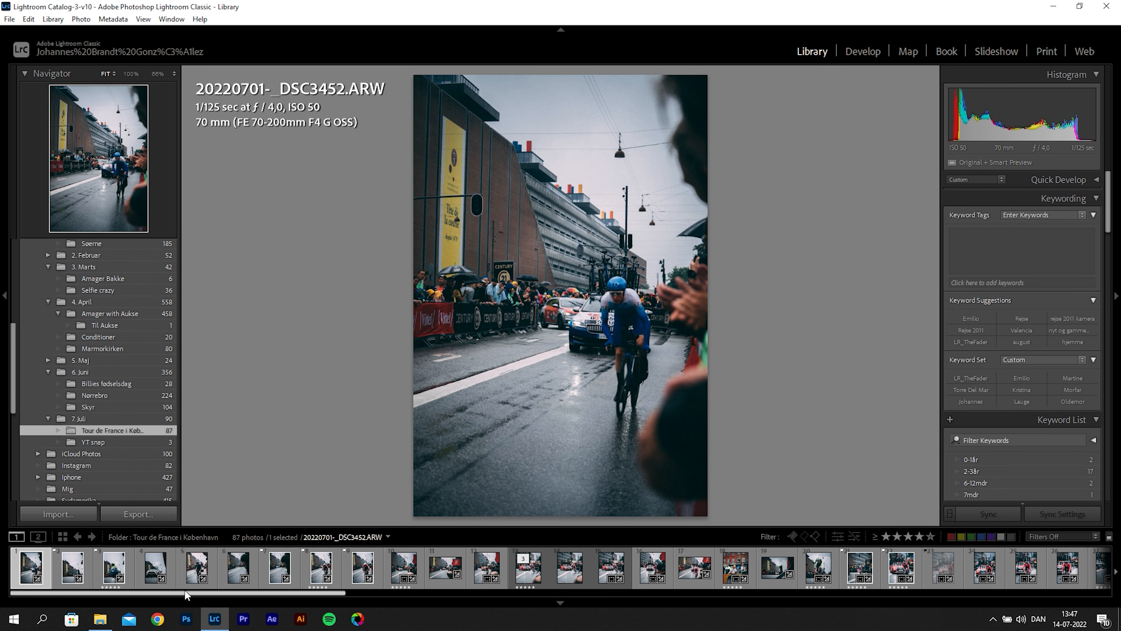
click(197, 583)
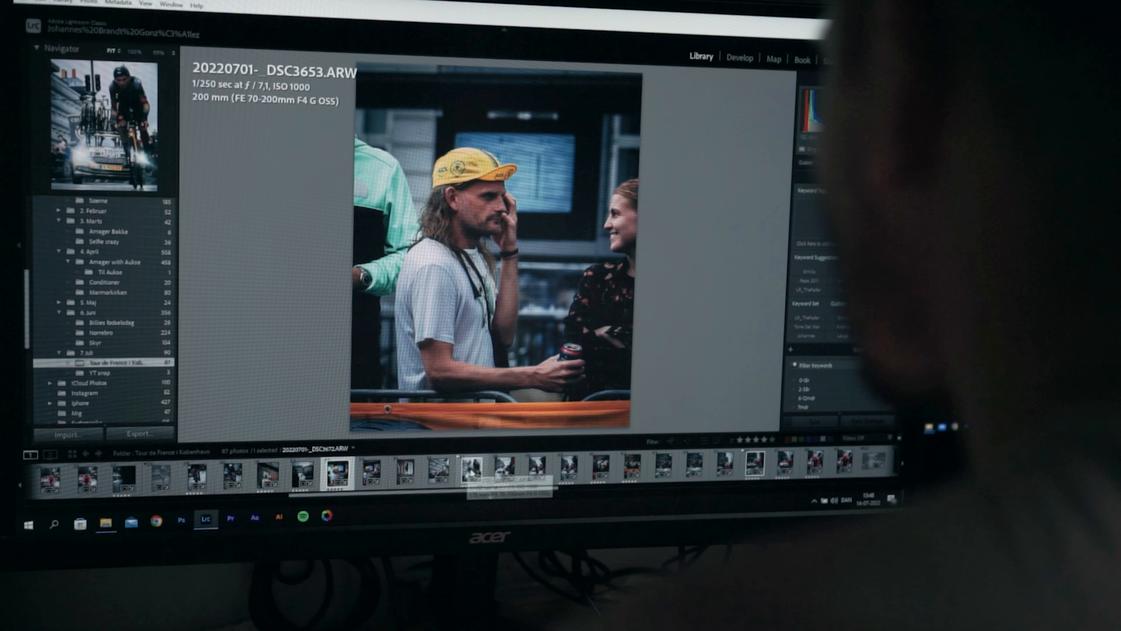
click(535, 568)
drag(504, 490, 729, 492)
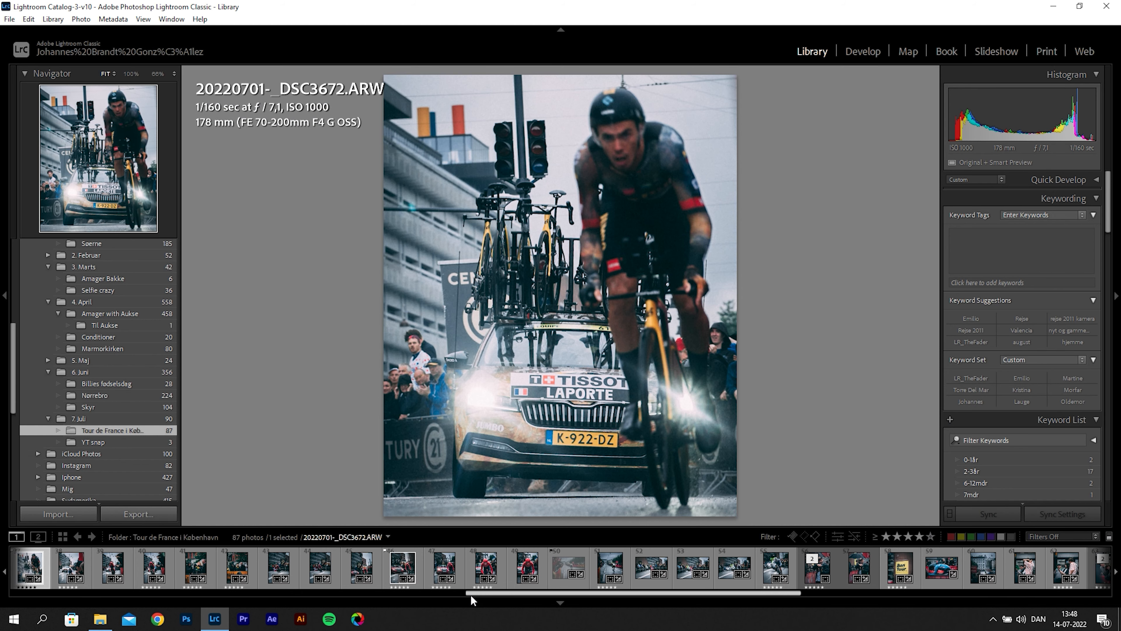
drag(471, 594, 466, 596)
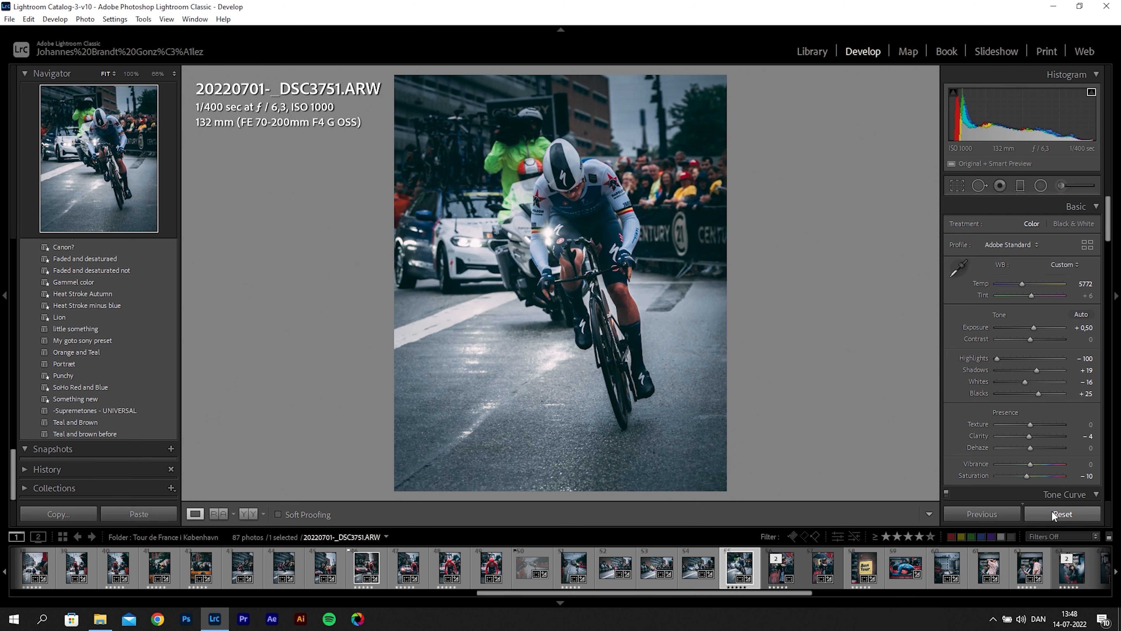
Step: Reset the time-trial photo to its unedited state, undo the reset, and try My goto sony preset on it
click(1051, 510)
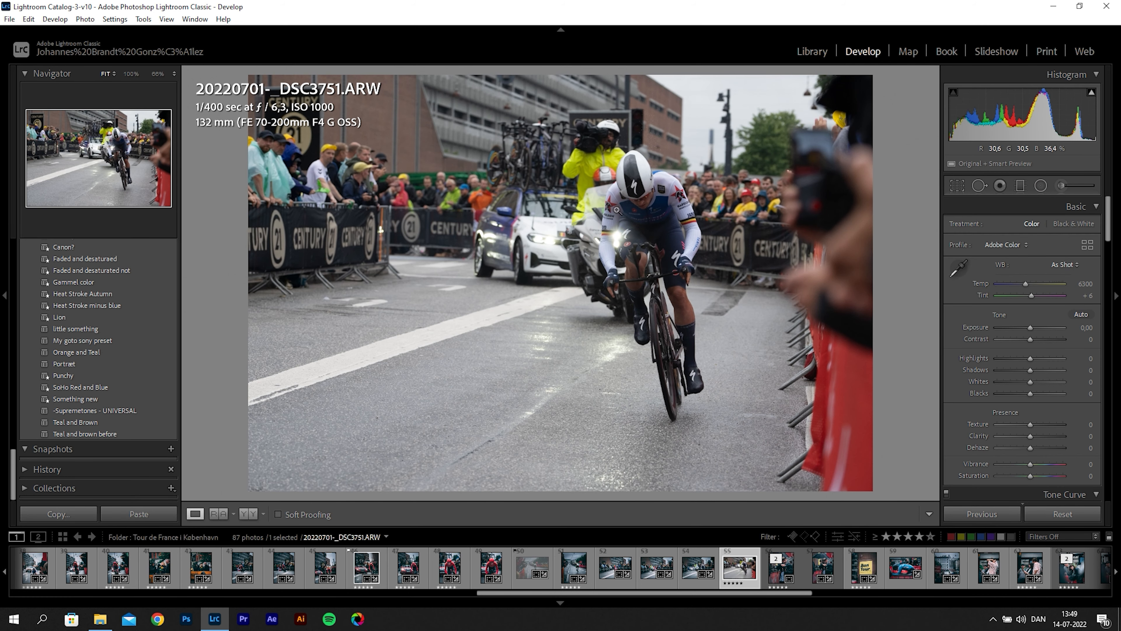
key(ctrl+z)
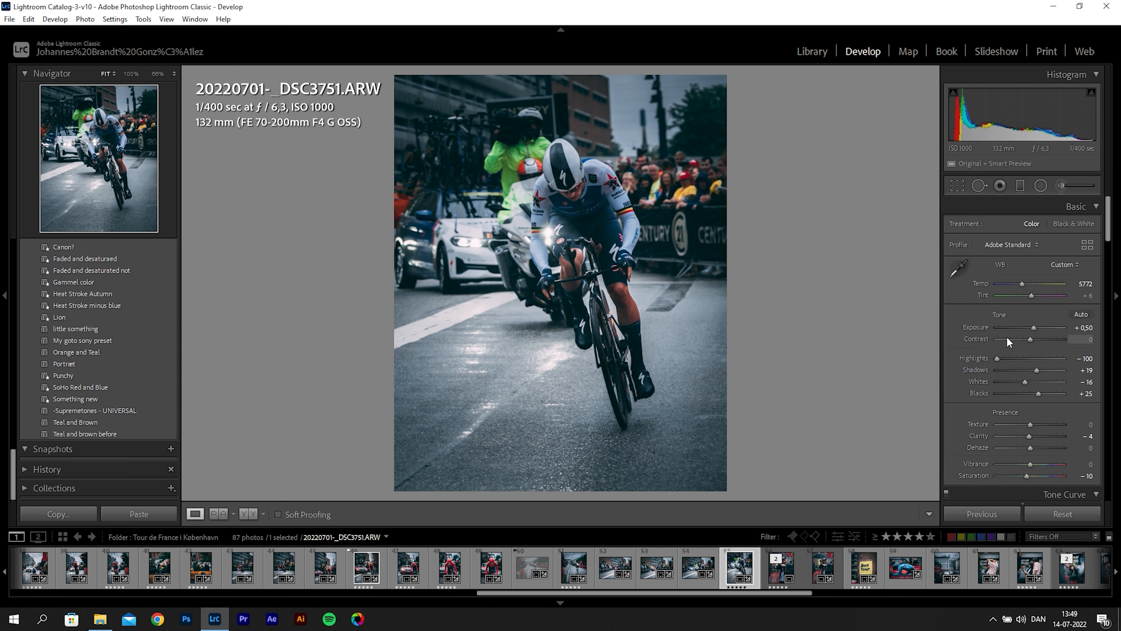
key(ctrl+y)
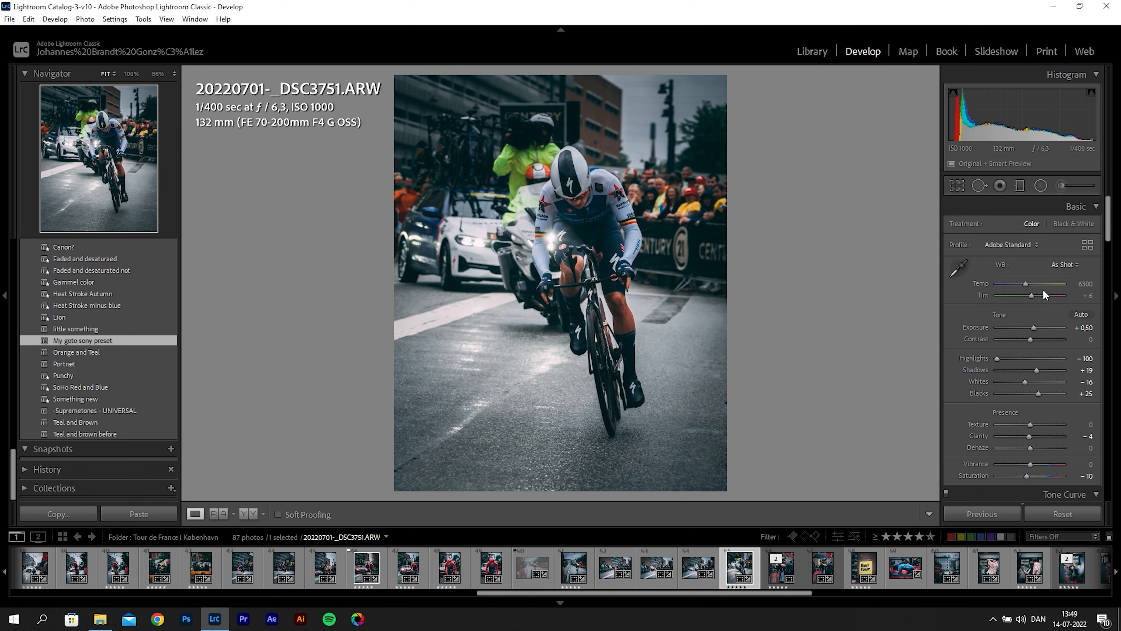
Step: Examine the time-trial photo's HSL saturation and hue and its transform settings, toggling My goto sony preset for comparison
scroll(1000, 281, down, 5)
click(999, 278)
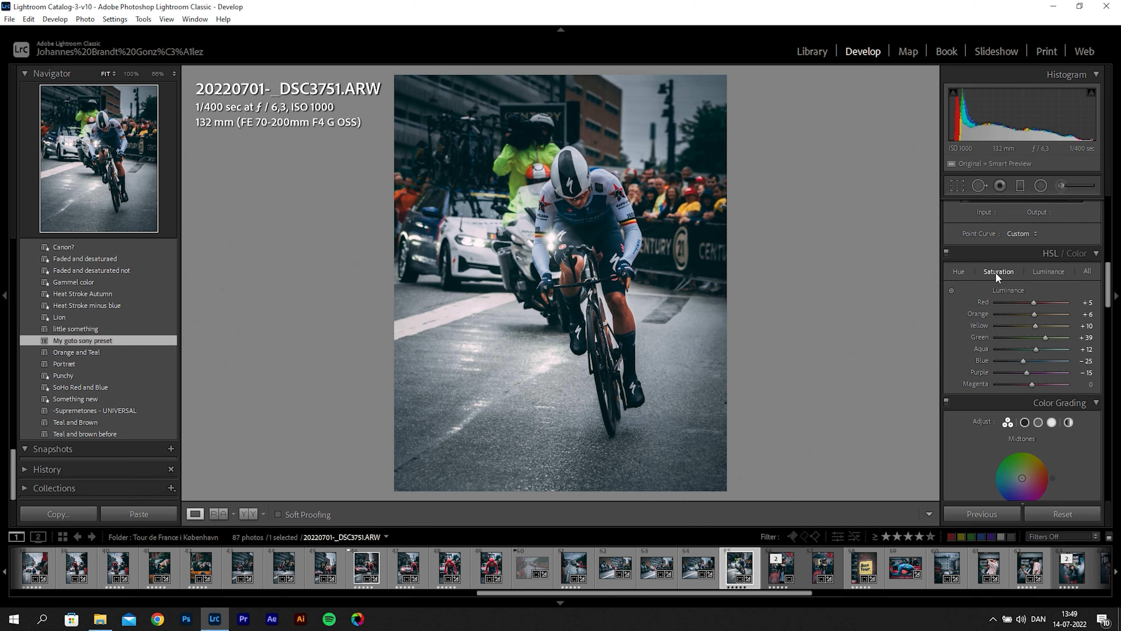
key(ctrl+z)
key(ctrl+y)
click(959, 273)
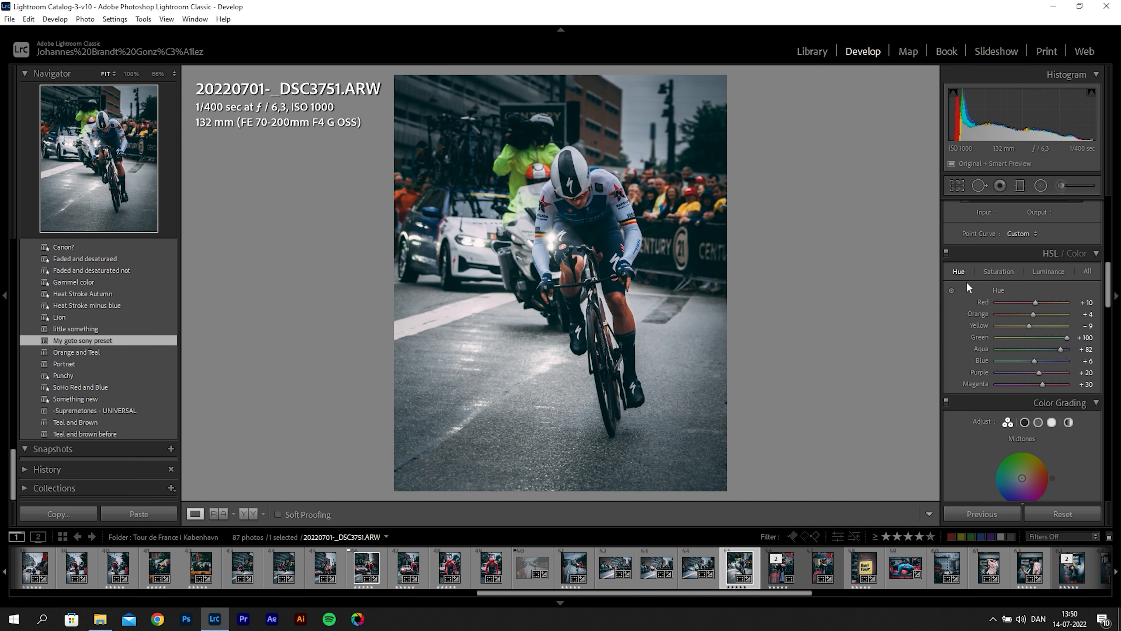
key(ctrl+z)
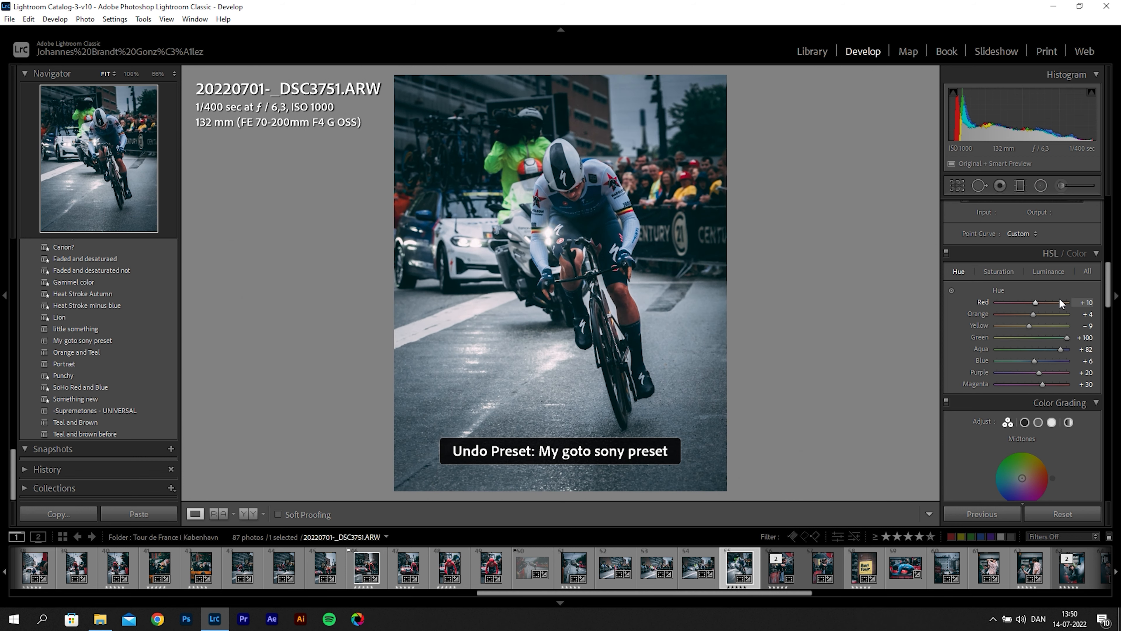
key(ctrl+y)
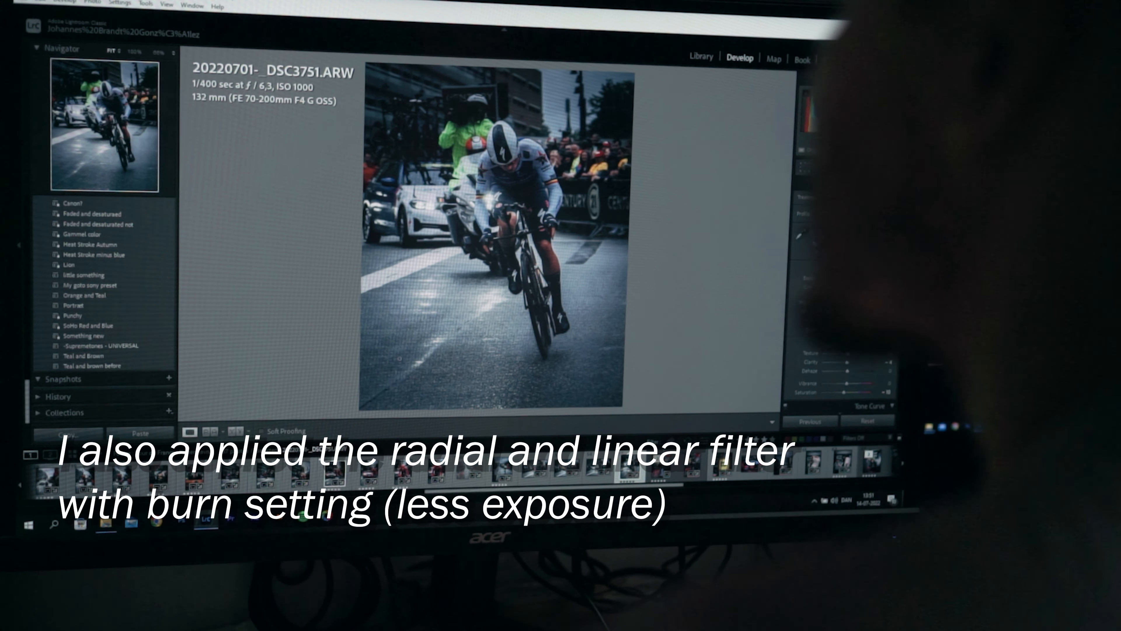
scroll(883, 328, down, 15)
scroll(882, 323, down, 10)
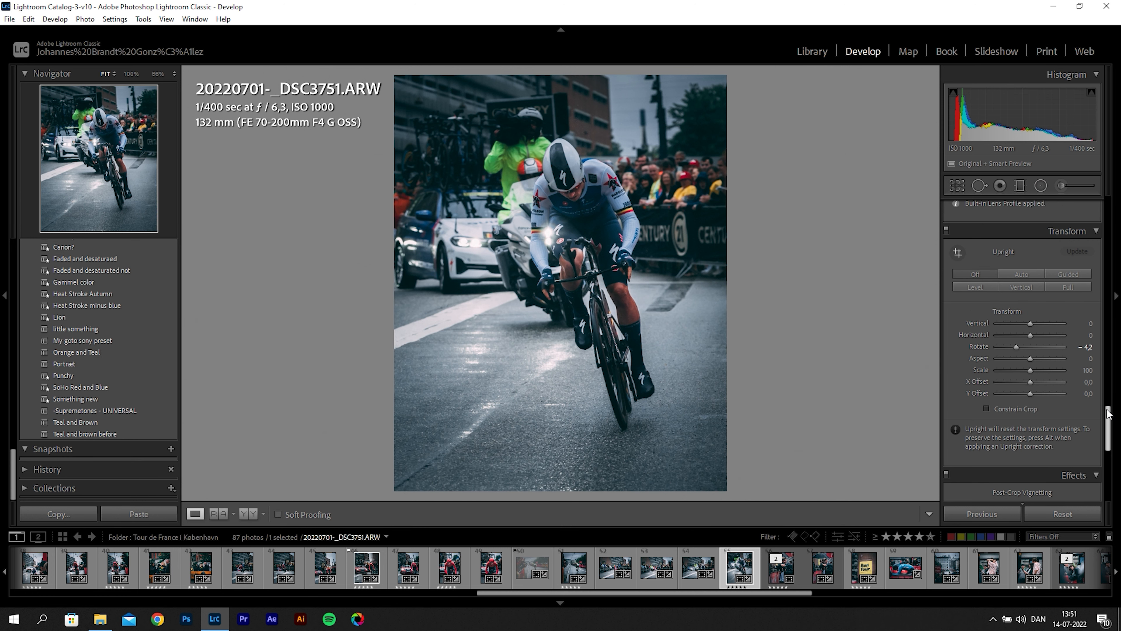
scroll(1108, 413, up, 5)
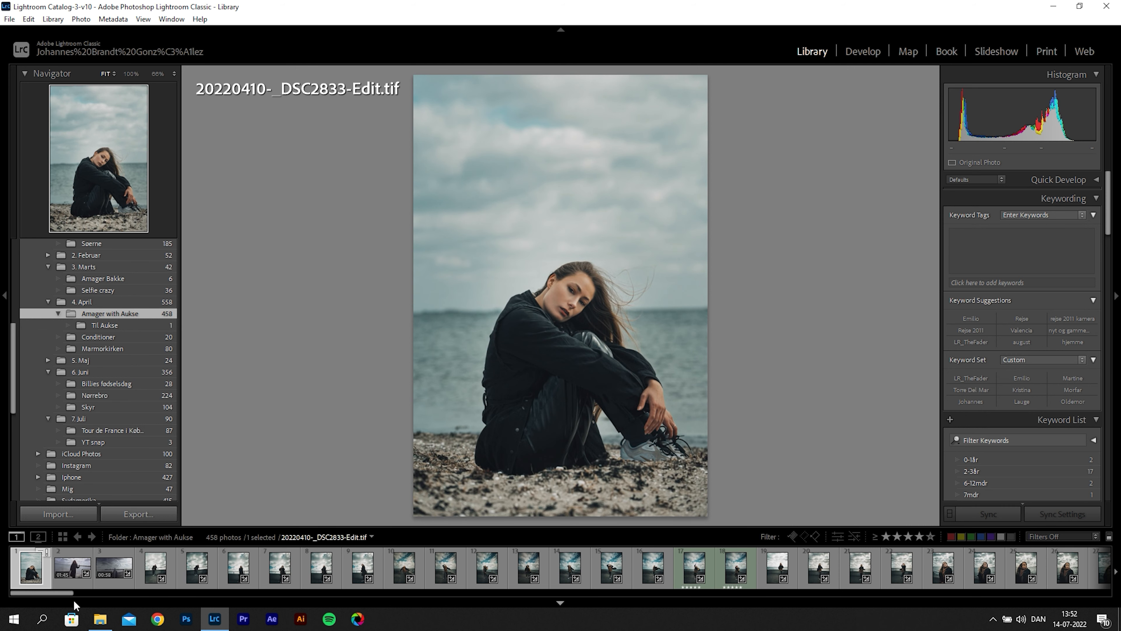
Step: Bring up the close-up portrait 20220410-_DSC2667.ARW from the Amager with Aukse folder for developing
drag(67, 591, 132, 594)
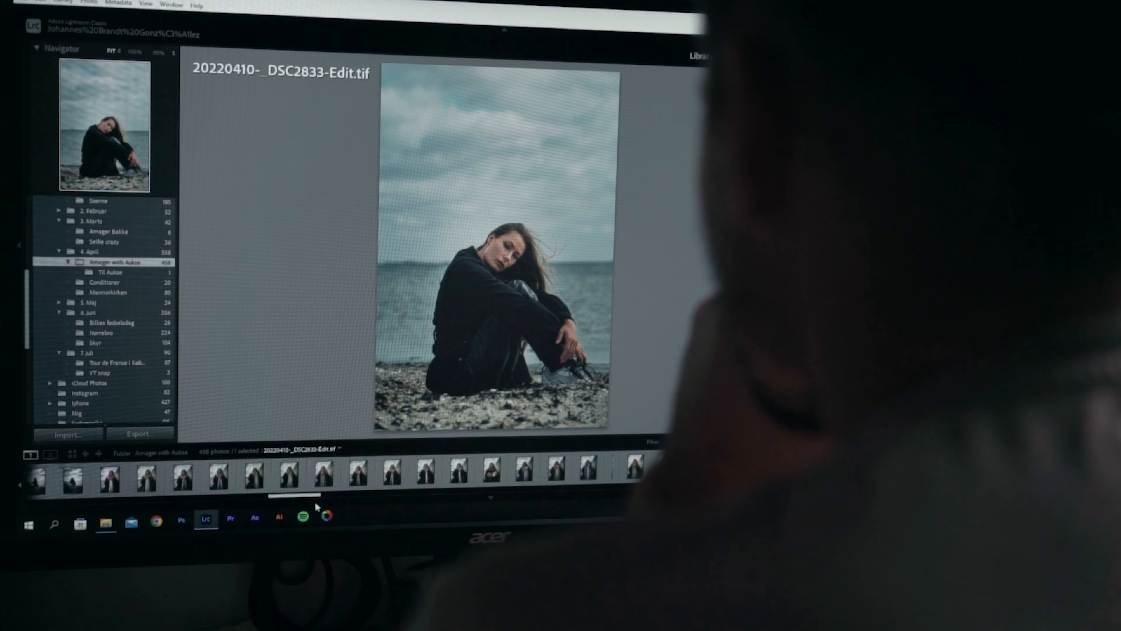
drag(315, 503, 449, 496)
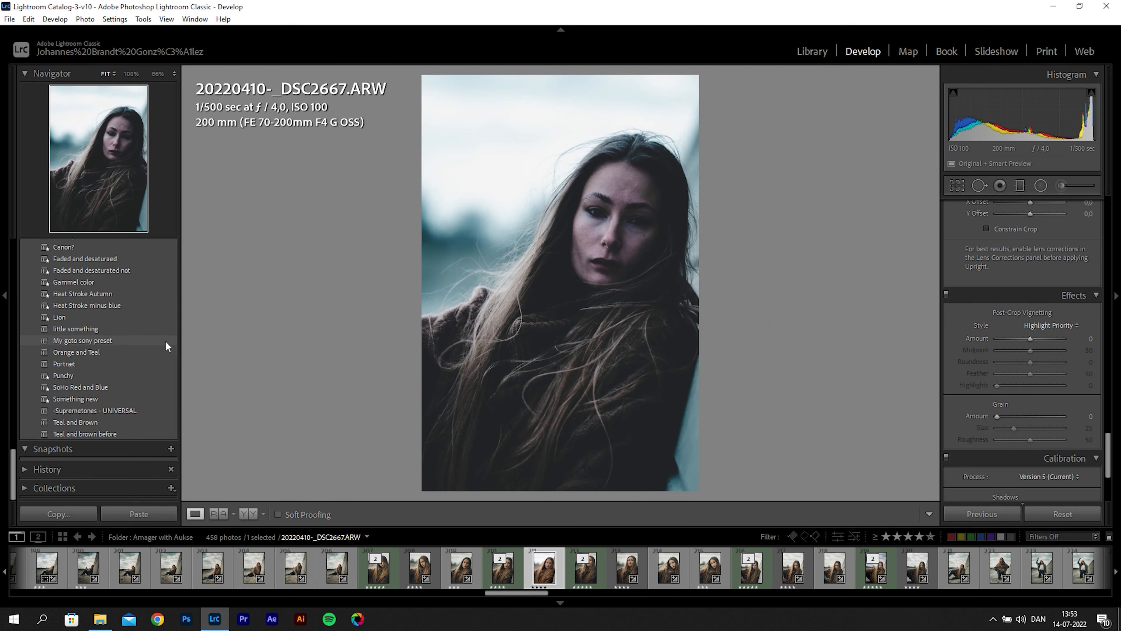
Step: Apply My goto sony preset to the portrait and cool its white balance temperature to 5509
click(82, 340)
scroll(1069, 433, up, 15)
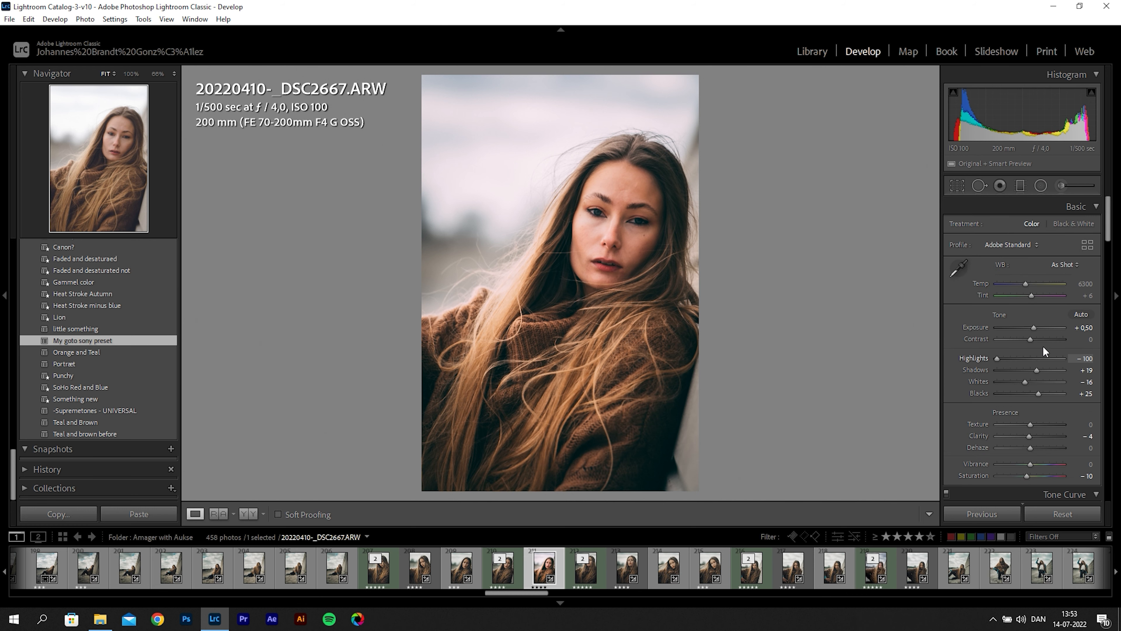
drag(1028, 284, 1023, 285)
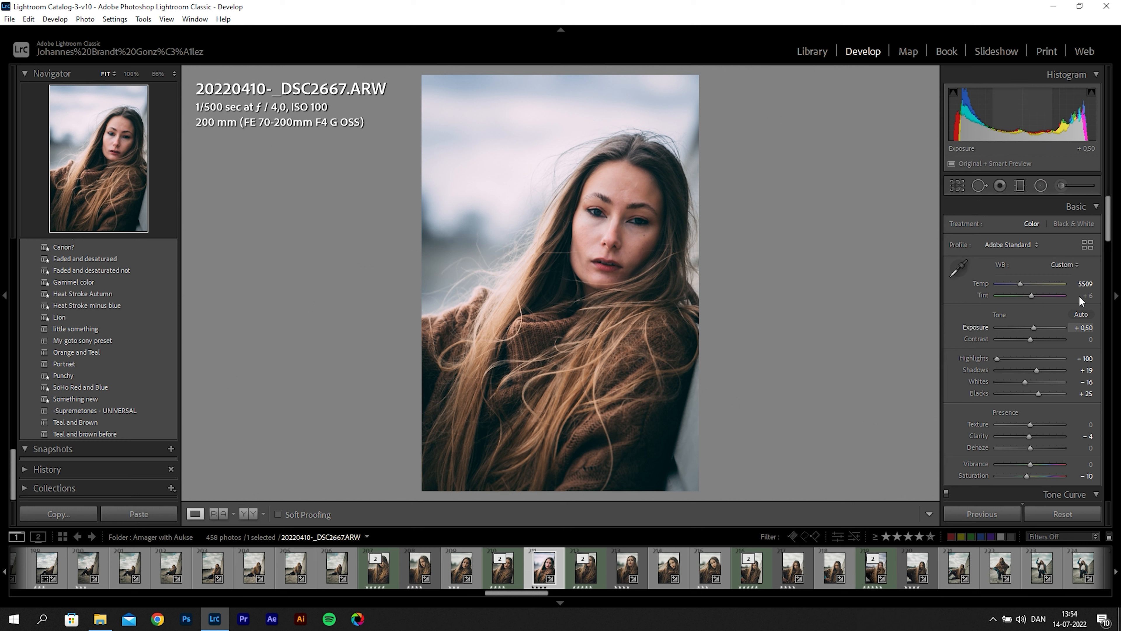
Step: Try the lens profile corrections on the portrait and switch them back off
drag(1106, 234, 1100, 397)
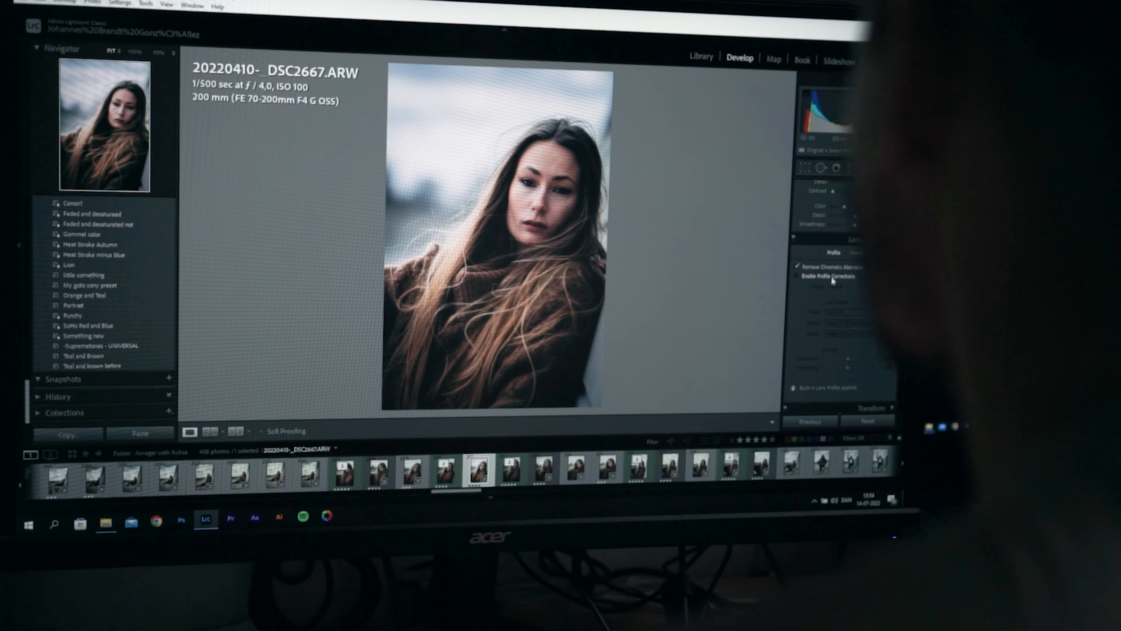
click(831, 275)
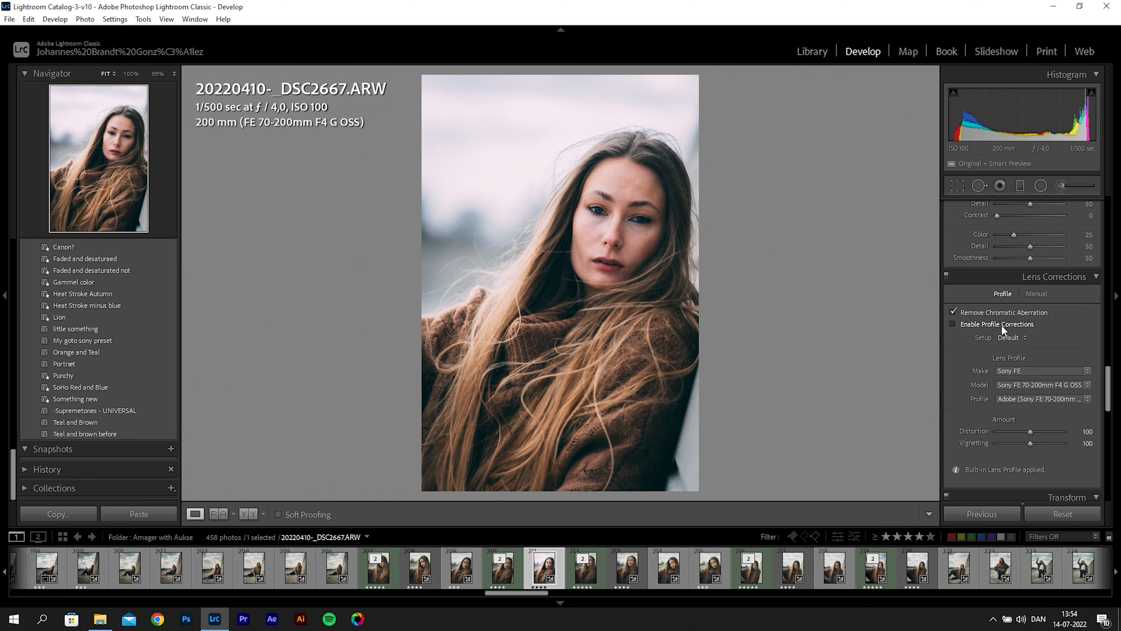
click(1001, 324)
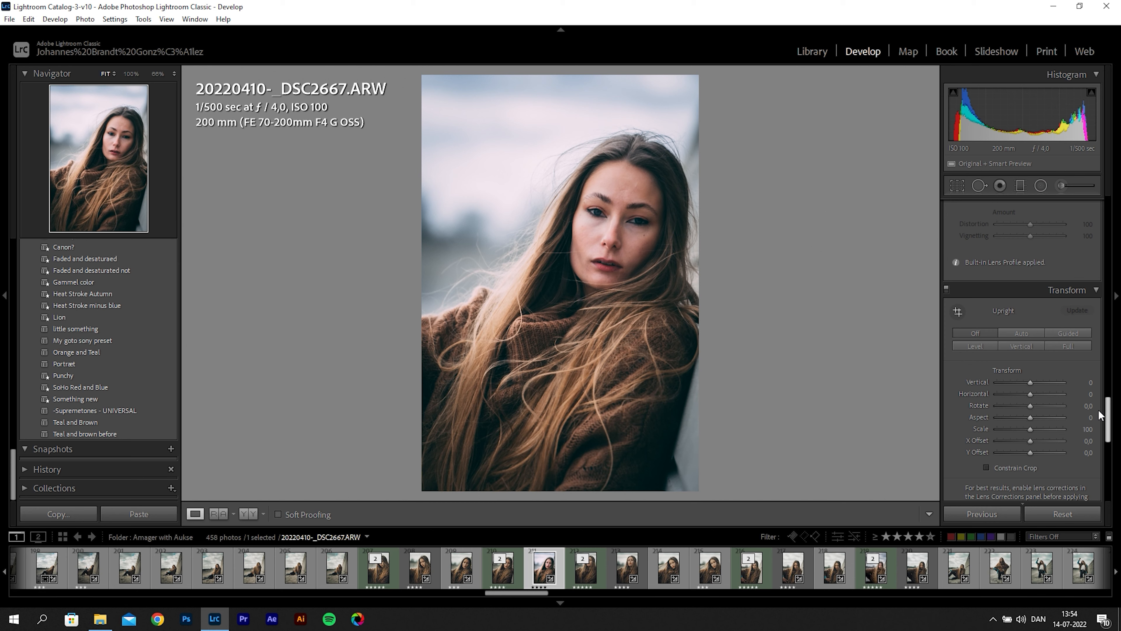
Step: Place a radial Burn (Darken) mask with exposure −0.30 around the woman's face and toggle its inversion
drag(1098, 410, 1050, 190)
key(shift+m)
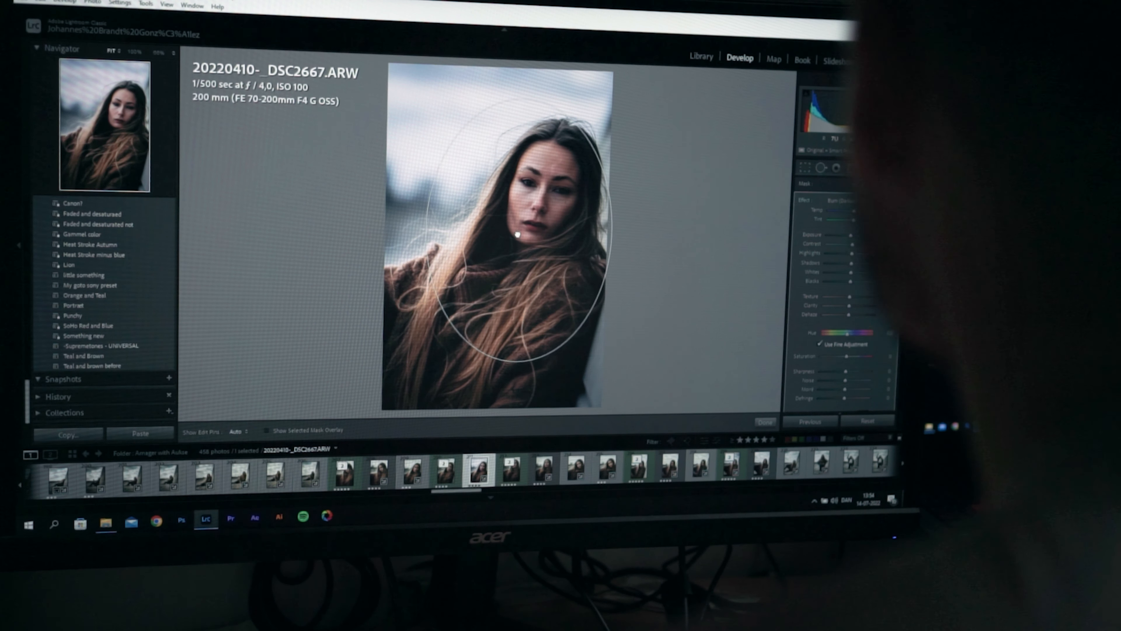
scroll(800, 255, down, 5)
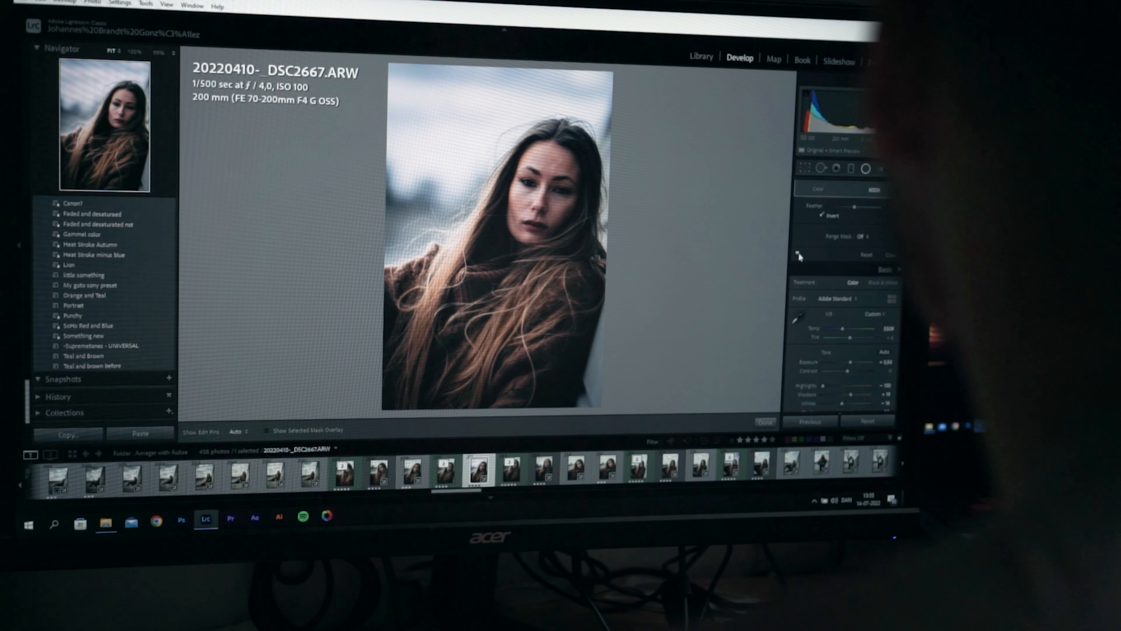
click(829, 219)
scroll(801, 231, up, 5)
Step: Resize and reposition the radial mask around the woman's head and shoulders, set its highlights to −100 and fine-tune its exposure
drag(526, 93, 526, 111)
drag(543, 207, 548, 189)
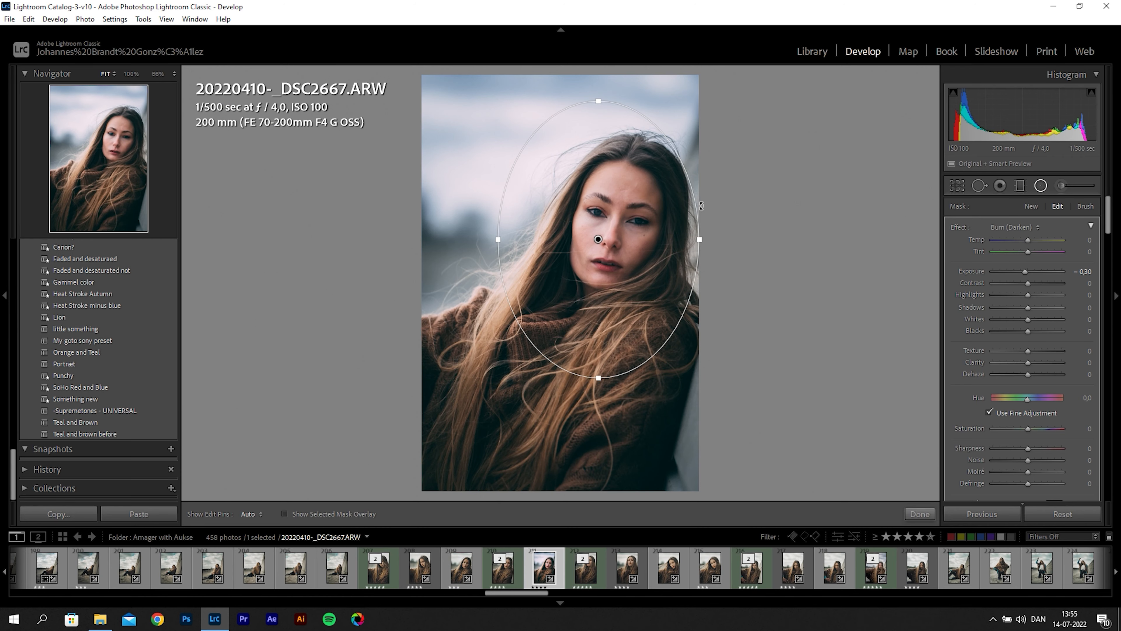
drag(508, 247, 520, 230)
drag(543, 366, 531, 391)
drag(599, 242, 589, 272)
drag(681, 306, 695, 311)
drag(1025, 293, 993, 294)
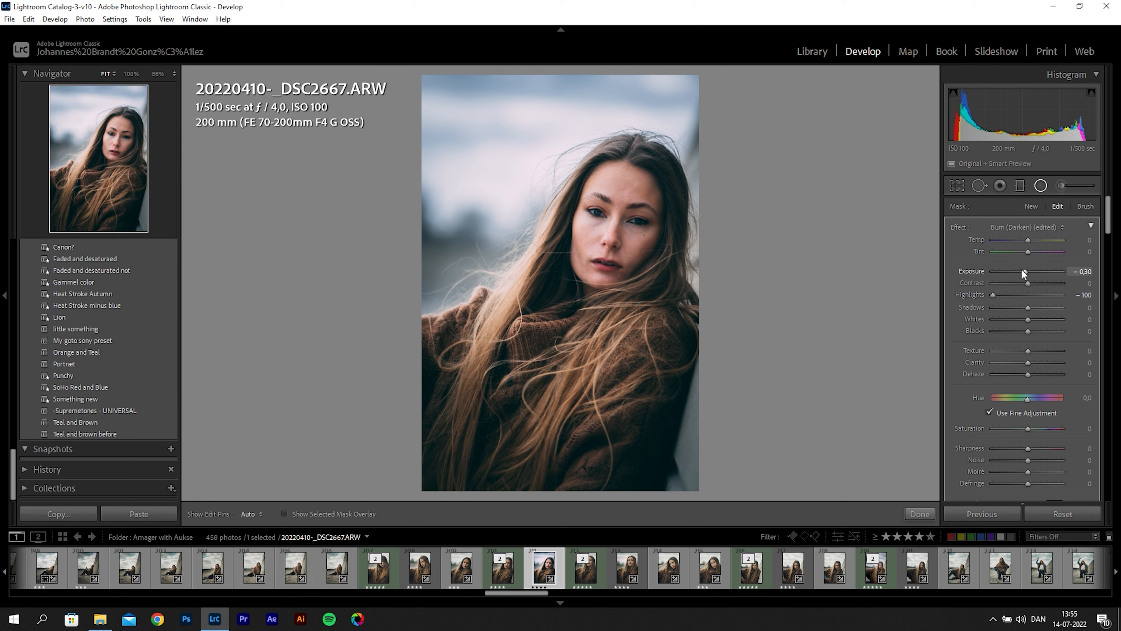
drag(1021, 270, 1020, 270)
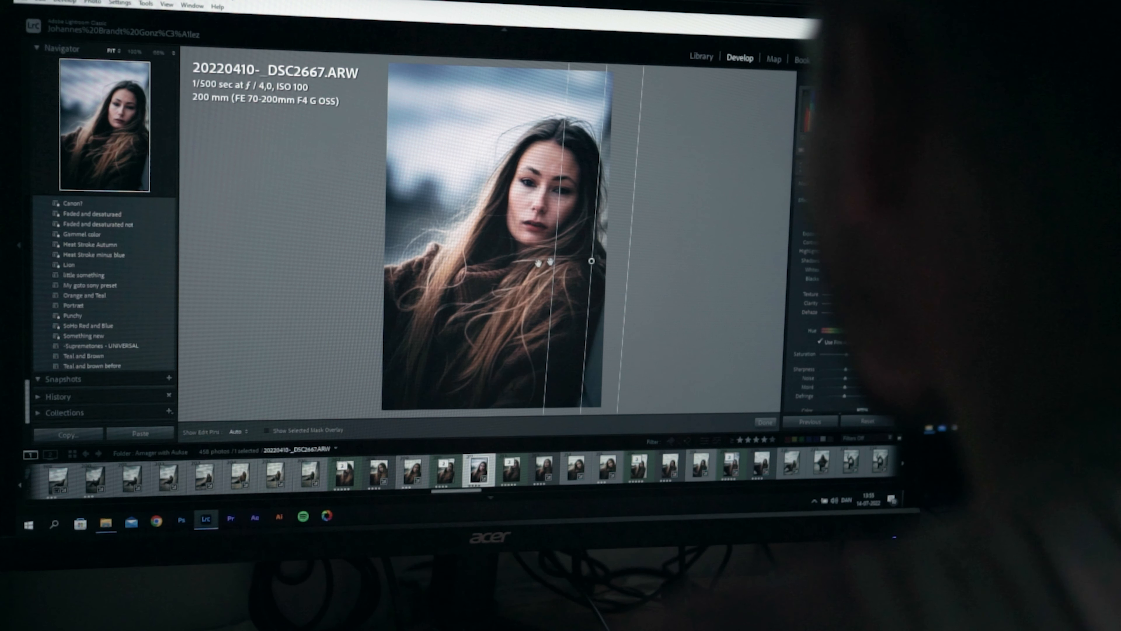
Step: Add graduated darkening masks from the portrait's left side and lower edge inward, and check the face up close
drag(374, 270, 521, 260)
drag(548, 411, 553, 268)
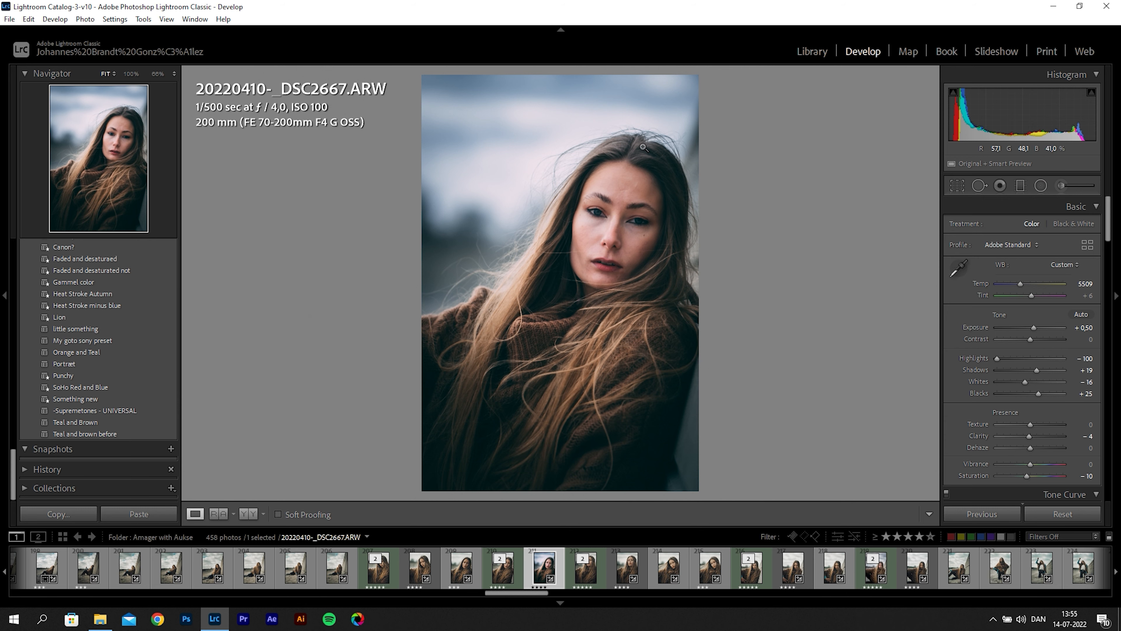
click(612, 236)
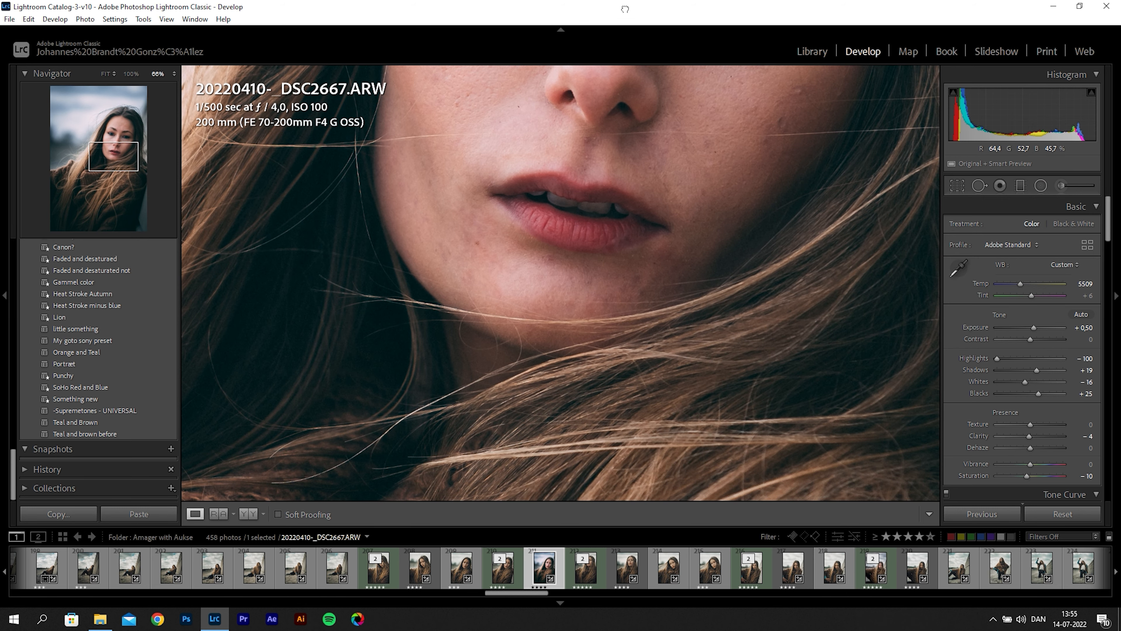